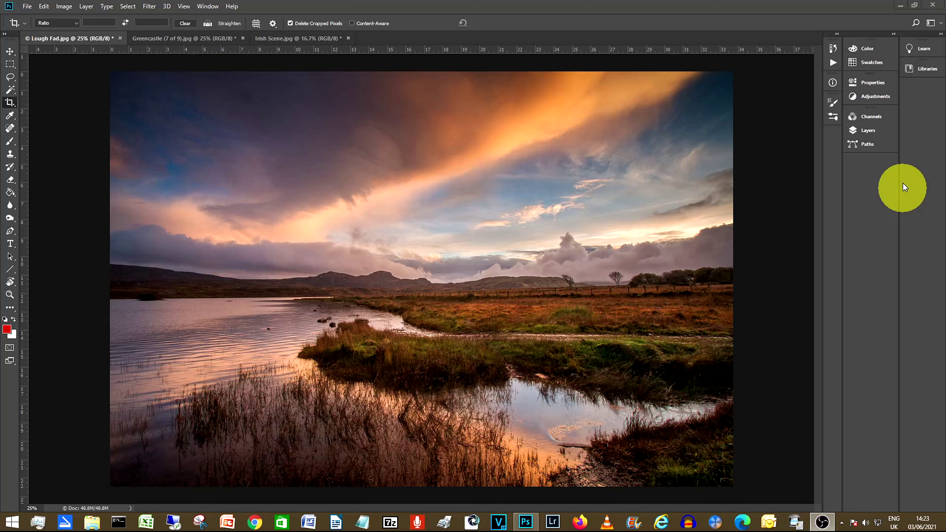
- Duplicate the Background layer and start a Black & White adjustment on the copy, keeping the settings dialog clear of the photo
left_click(872, 133)
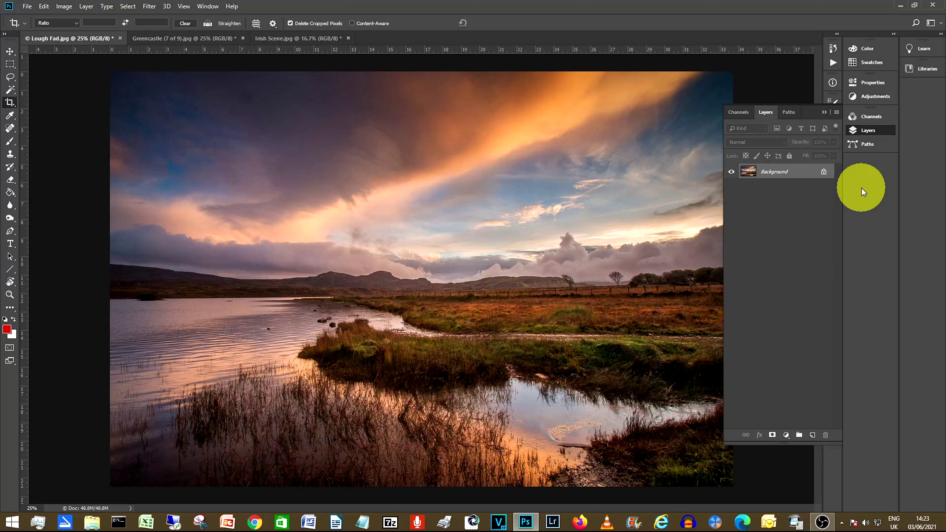
key("ctrl+j")
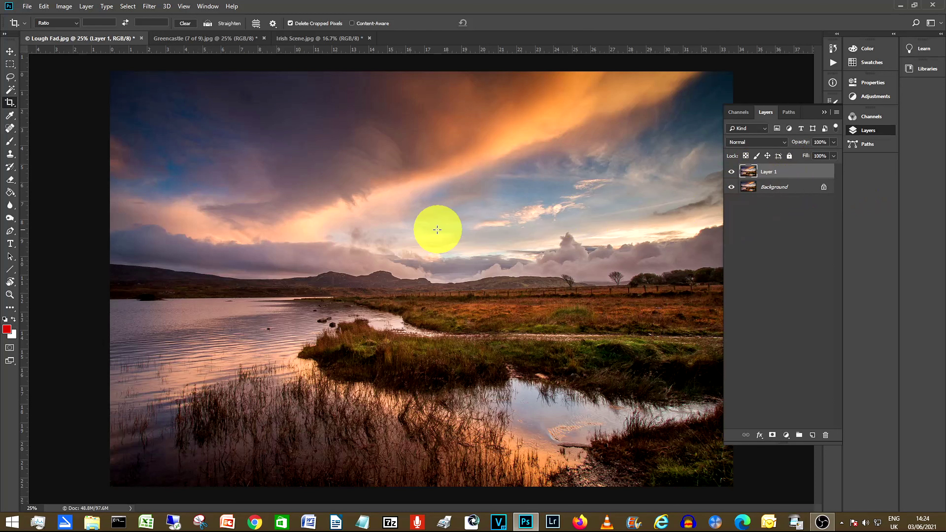
left_click(65, 8)
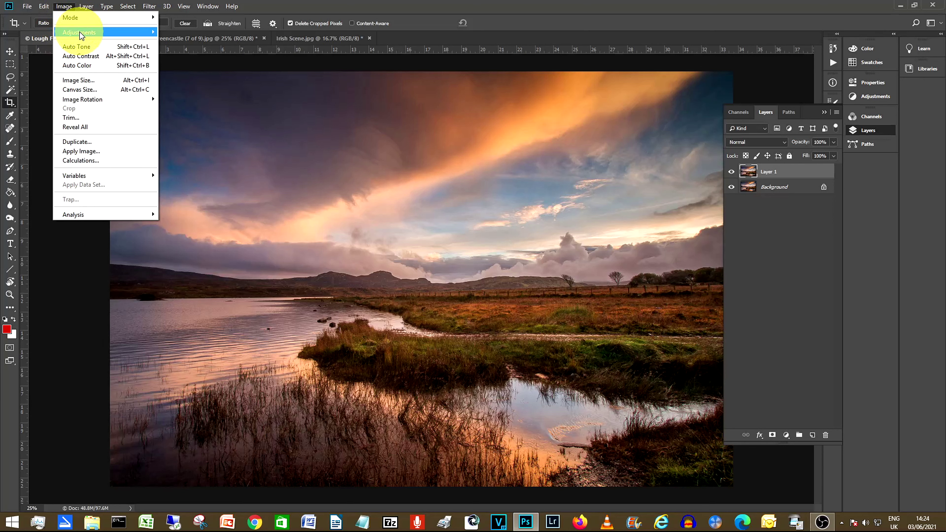
mouse_move(81, 35)
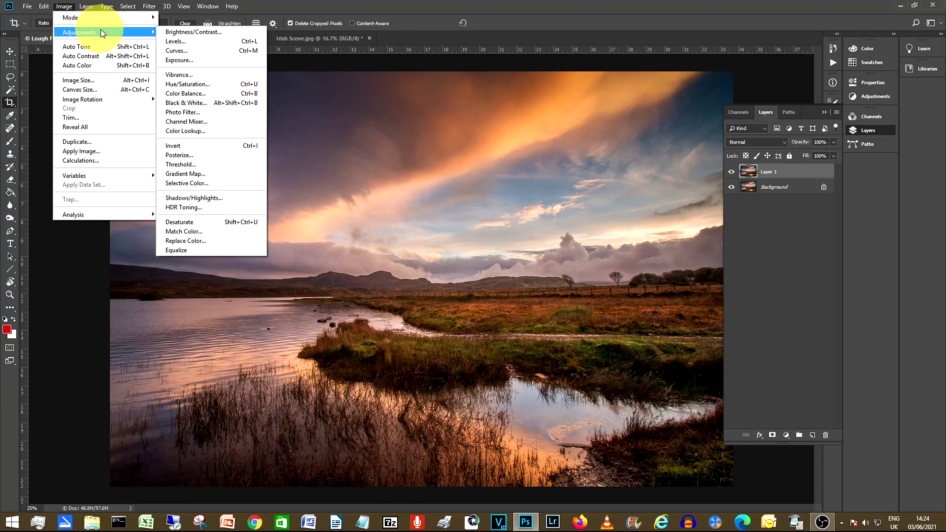
left_click(198, 102)
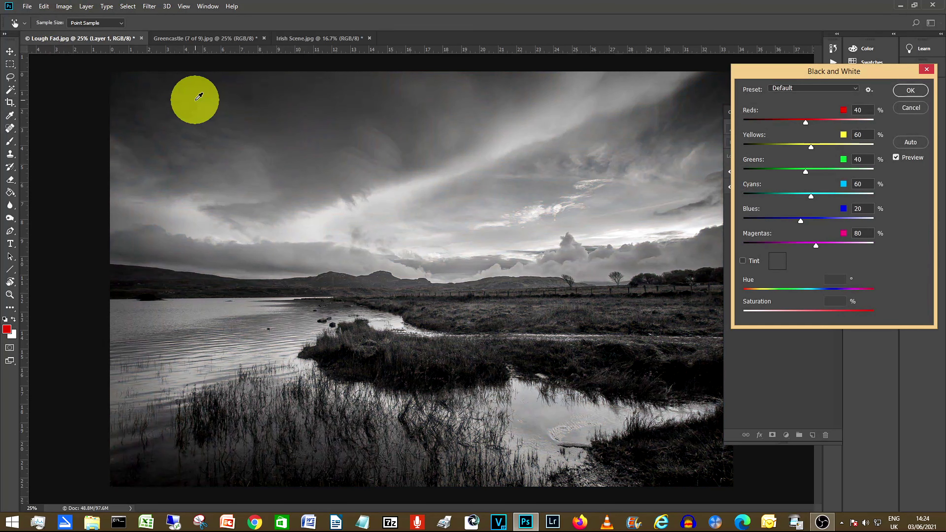
left_click_drag(794, 72, 825, 80)
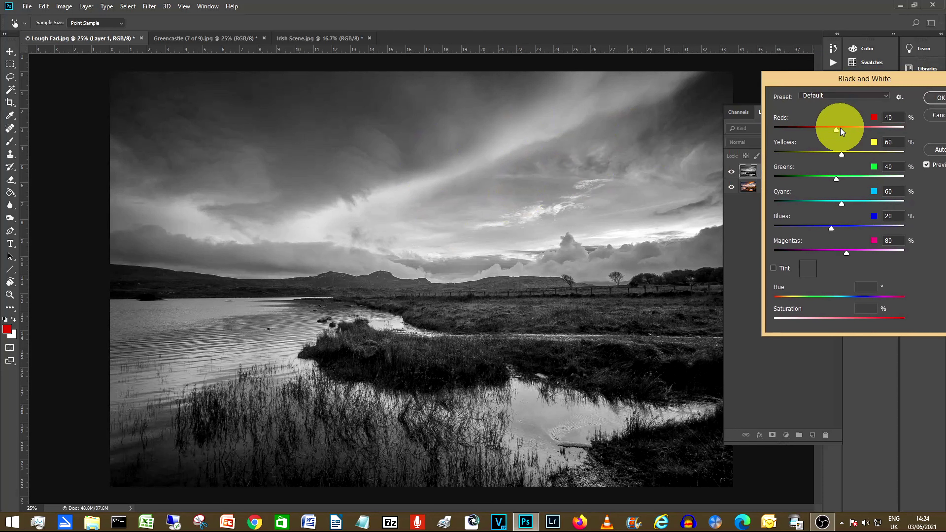
left_click_drag(832, 84, 810, 83)
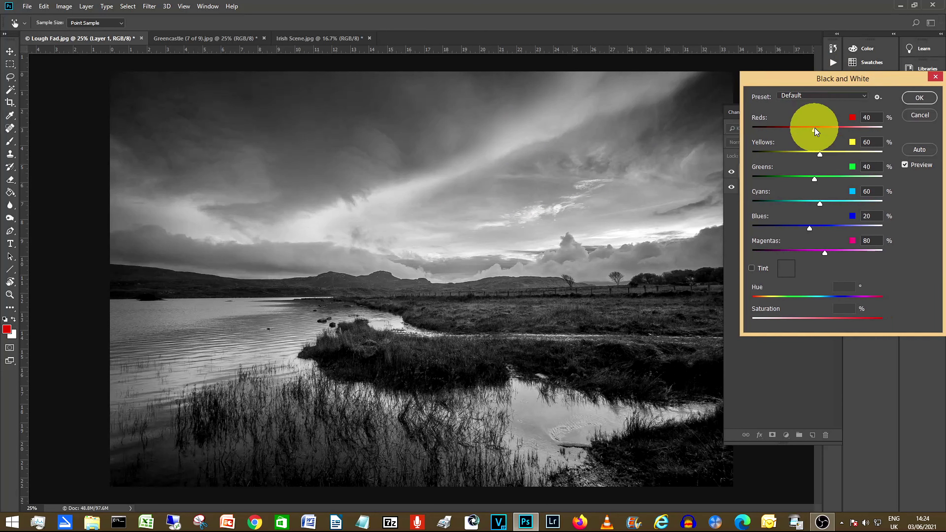
- Set the Black & White mix to Reds 42%, Yellows 106% and Greens 108%
left_click_drag(815, 129, 832, 154)
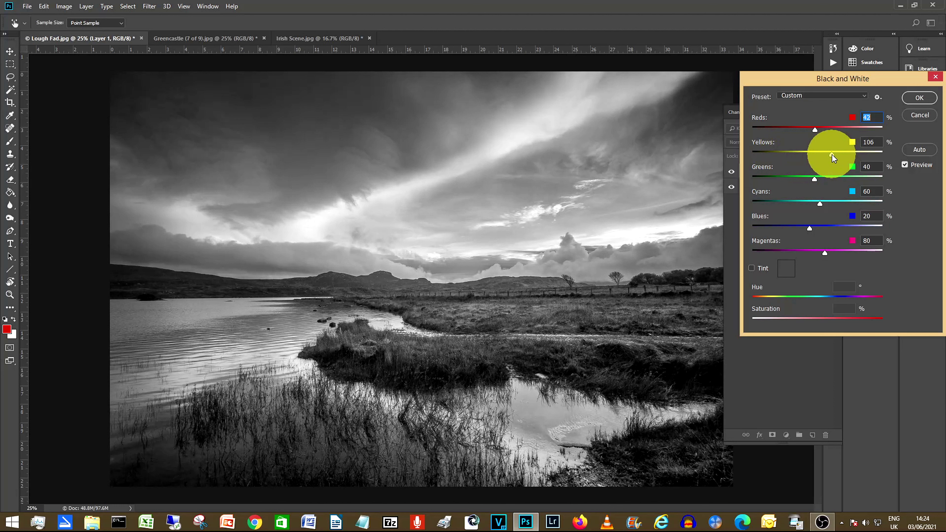
left_click_drag(832, 154, 832, 155)
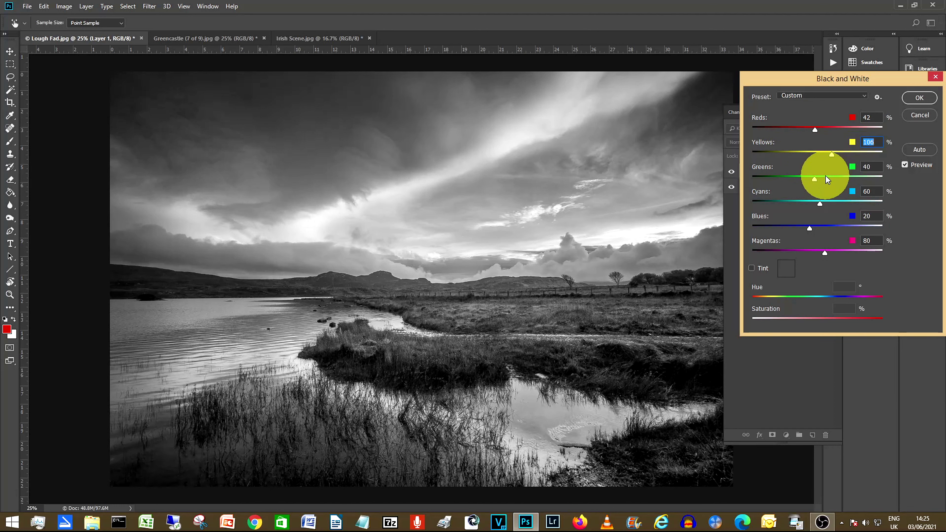
mouse_move(815, 179)
left_mouse_down()
mouse_move(782, 170)
mouse_move(829, 160)
mouse_move(856, 166)
mouse_move(812, 165)
left_mouse_up()
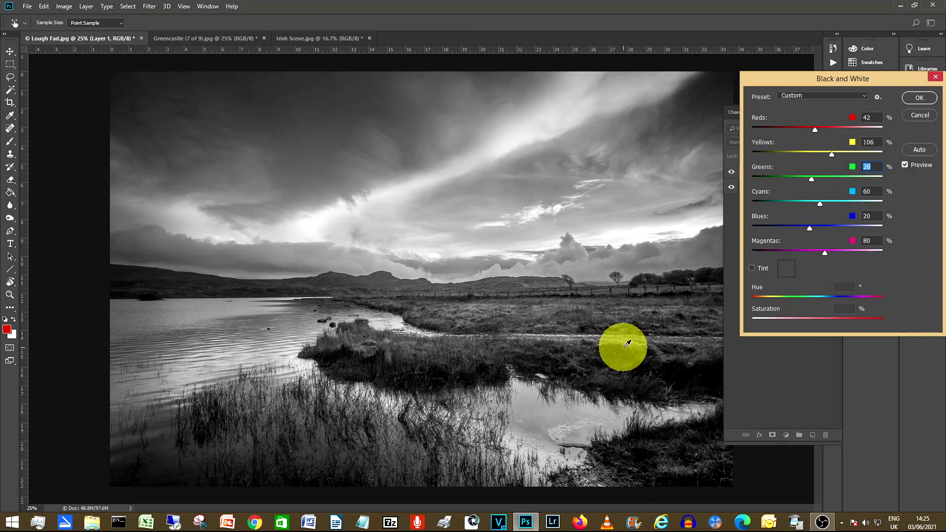
left_click(811, 176)
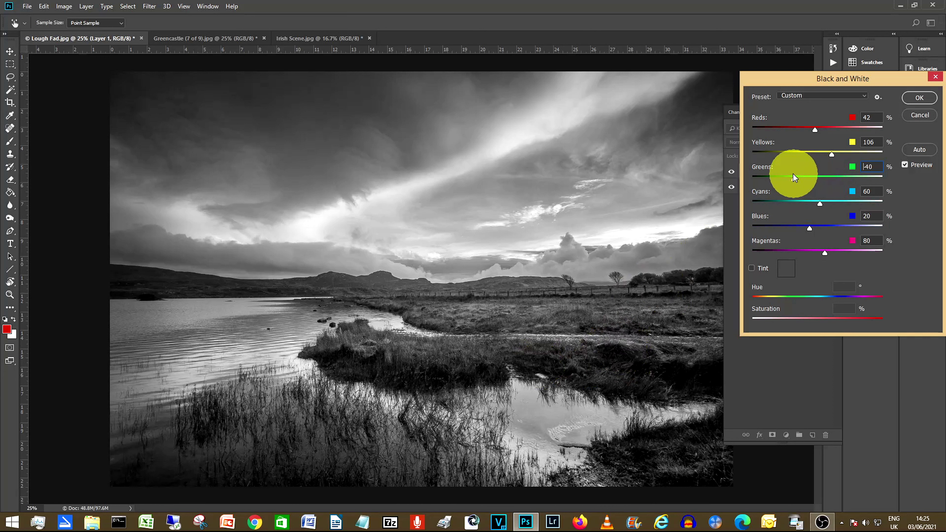
left_click_drag(785, 173, 833, 188)
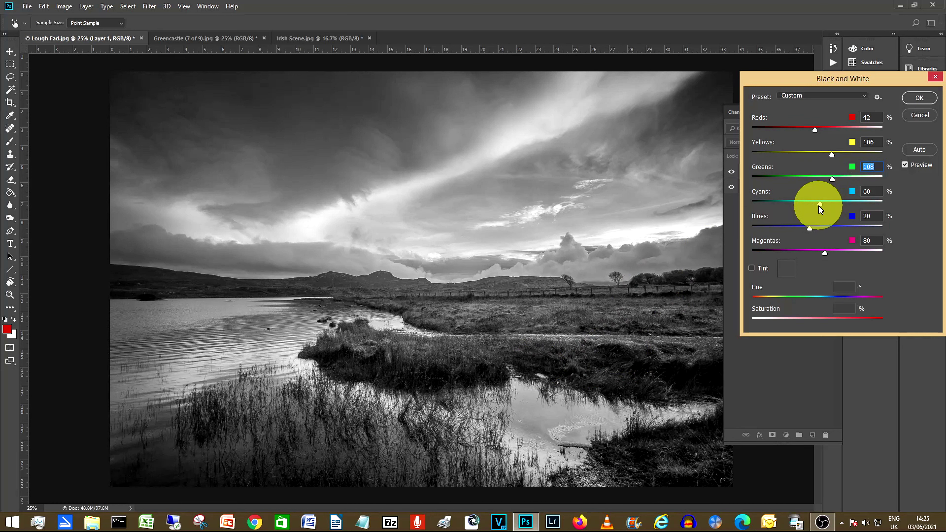
- Darken the blue parts of the sky by setting Cyans to -115% and Blues to 2%
left_click_drag(819, 202, 781, 199)
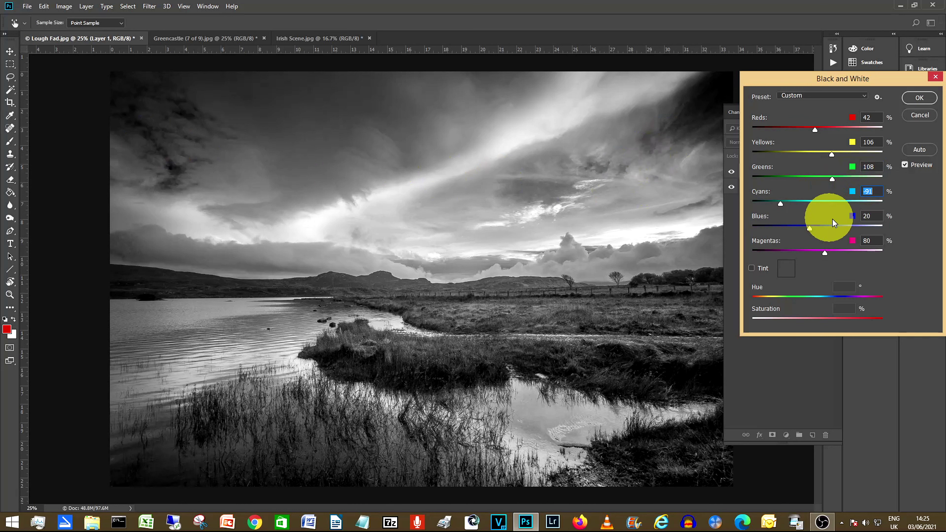
mouse_move(780, 205)
left_mouse_down()
mouse_move(738, 195)
mouse_move(892, 198)
mouse_move(775, 194)
left_mouse_up()
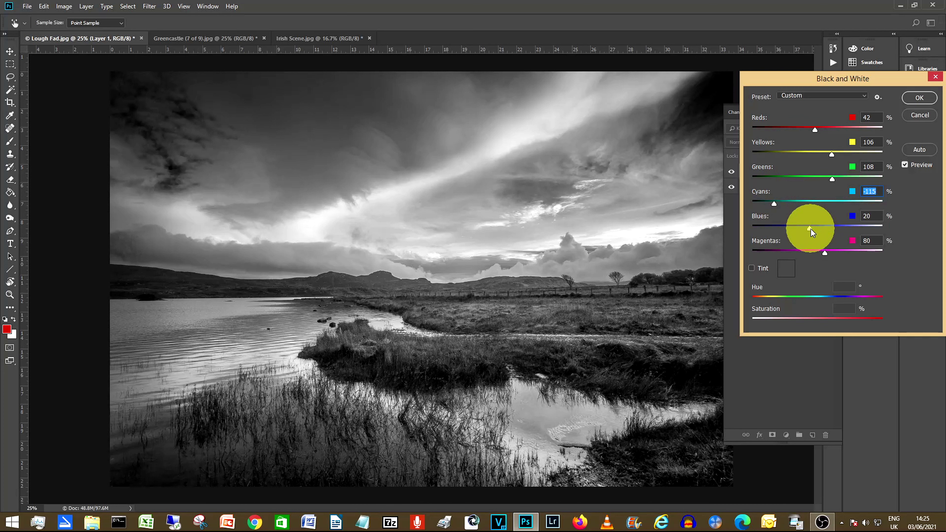
mouse_move(810, 230)
left_mouse_down()
mouse_move(752, 220)
mouse_move(872, 220)
mouse_move(804, 229)
mouse_move(816, 225)
mouse_move(800, 219)
left_mouse_up()
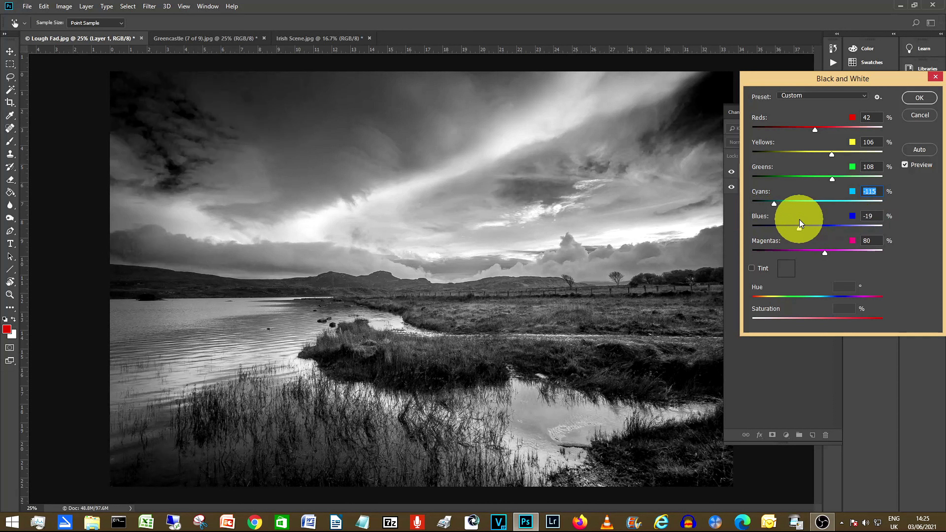
left_click_drag(801, 224, 805, 220)
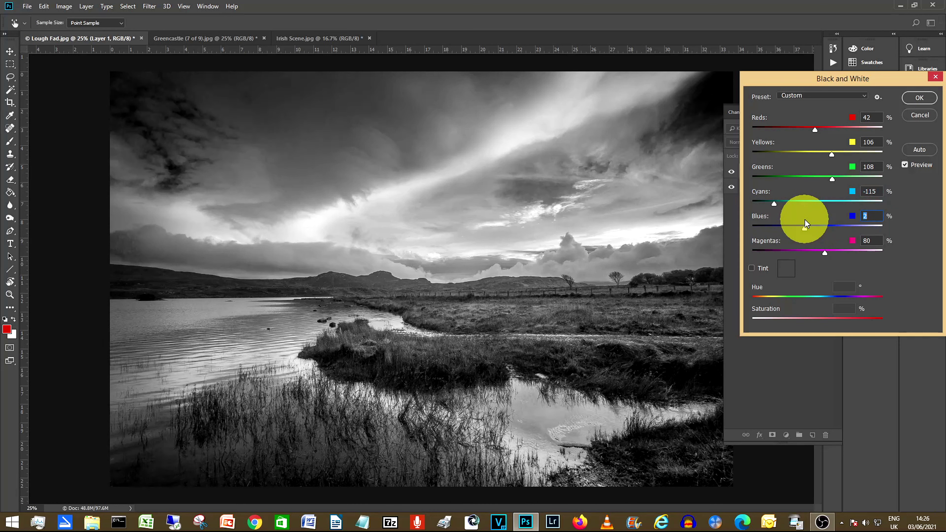
- Try the Magentas at both extremes, -200% and 300%, to test the effect on the sky
left_click_drag(825, 254, 749, 245)
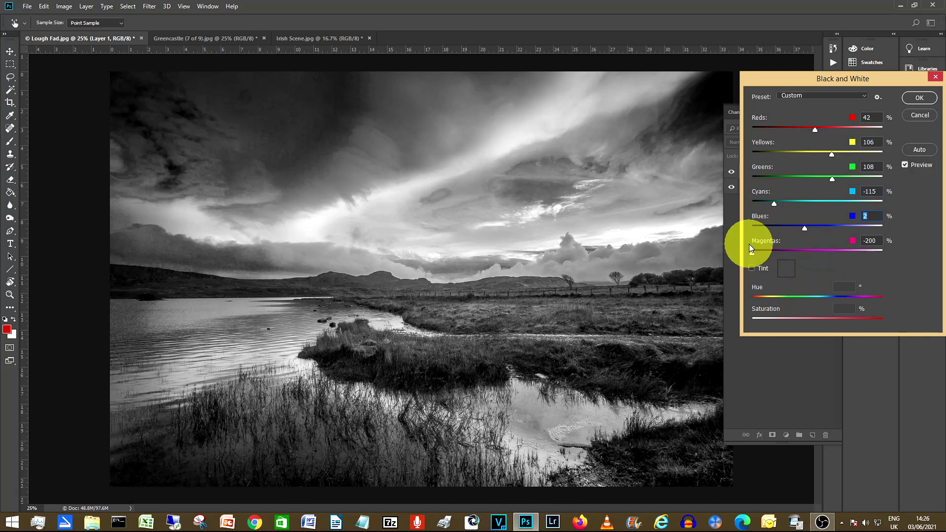
left_click_drag(750, 245, 749, 244)
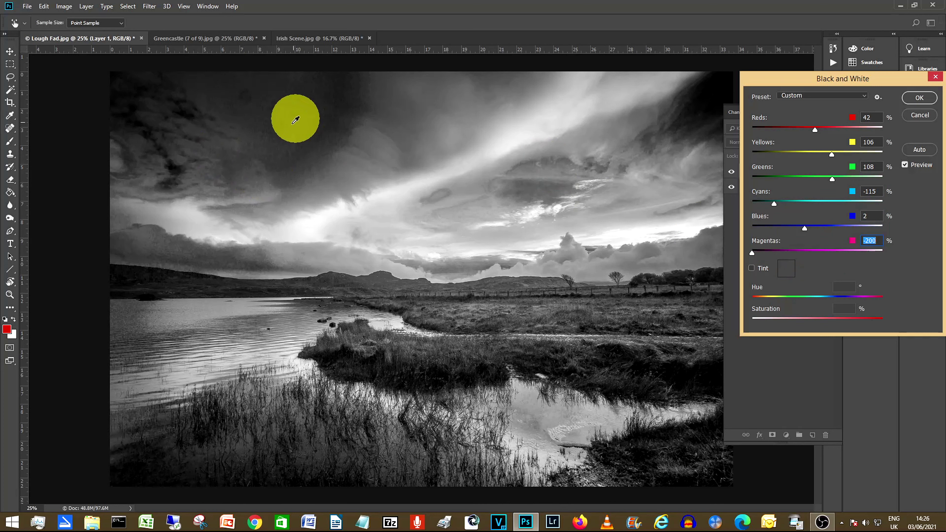
left_click_drag(753, 250, 884, 248)
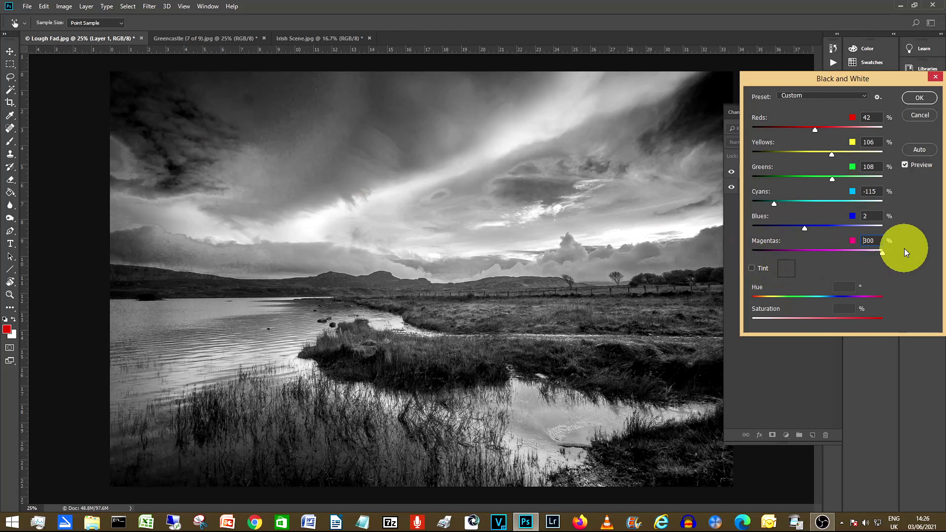
left_click_drag(905, 248, 904, 248)
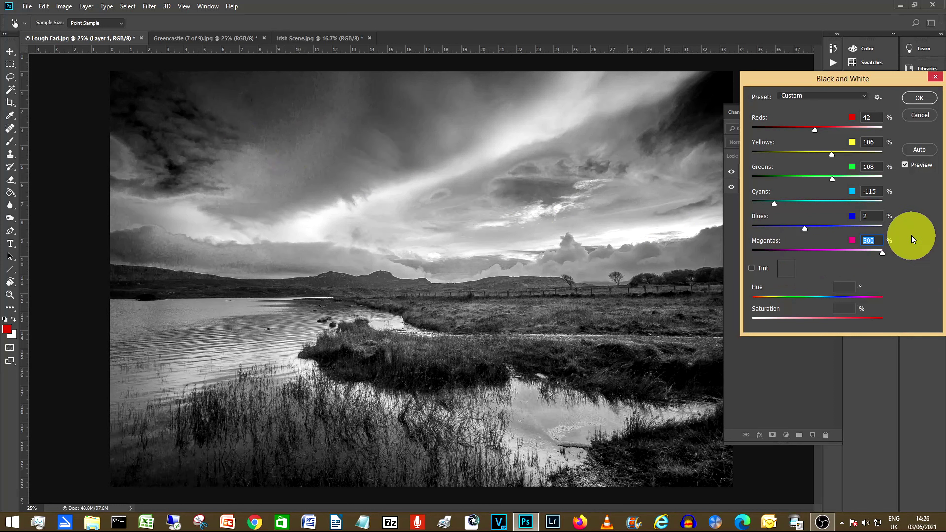
- Set Magentas to 28%, apply the Black & White conversion and compare it with the original colour photo
left_click_drag(832, 251, 811, 244)
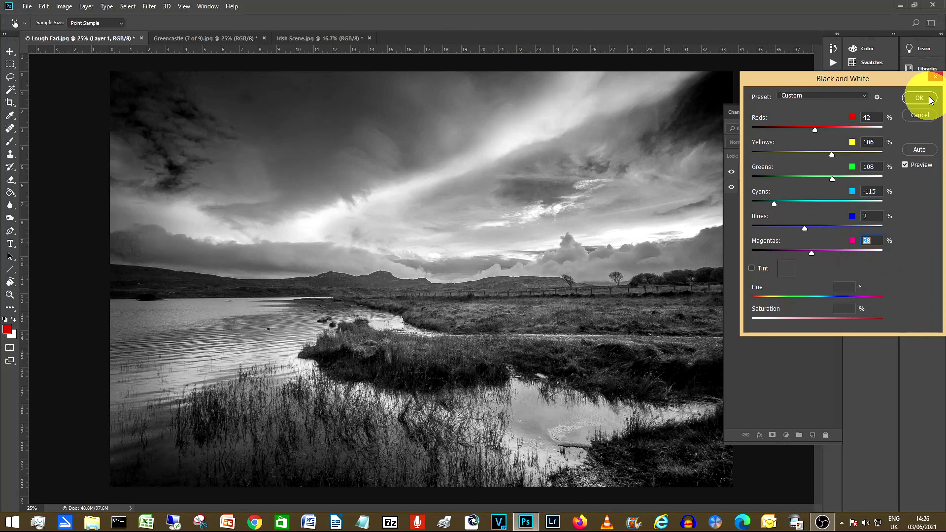
left_click(920, 98)
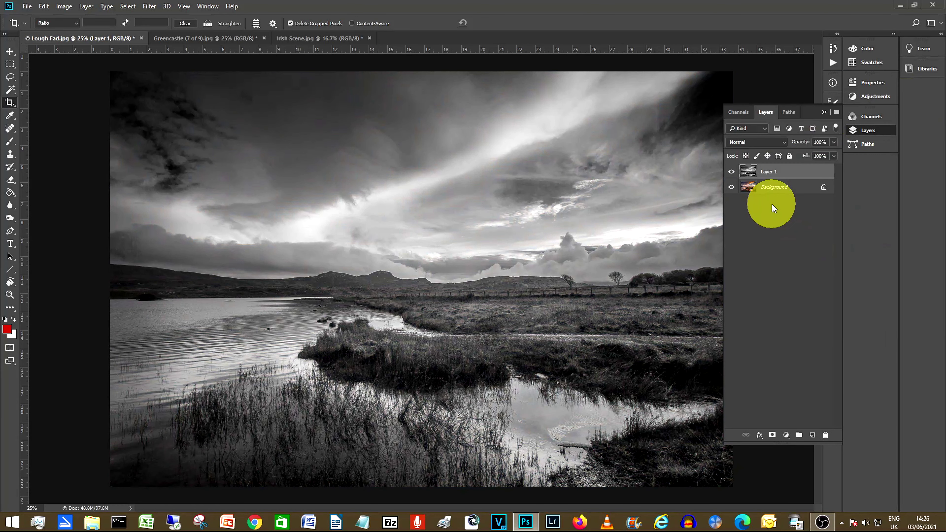
left_click(732, 172)
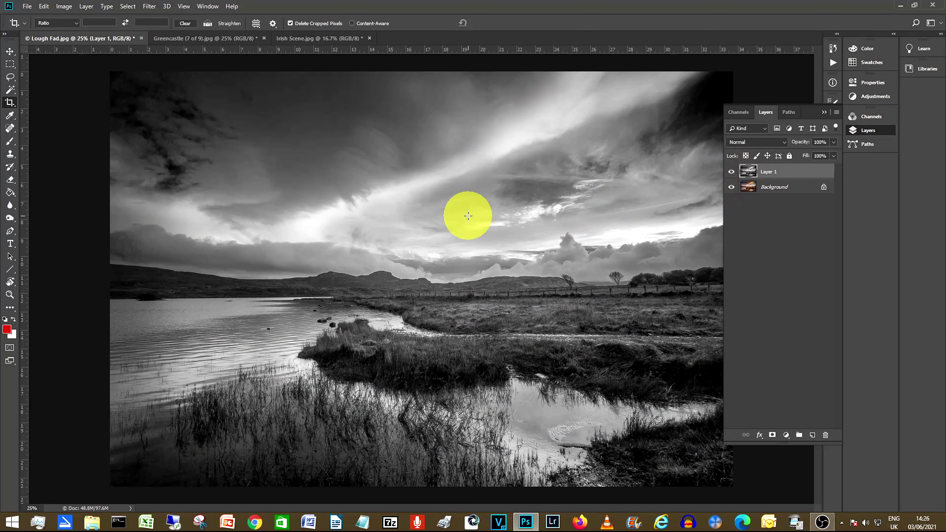
- Apply a Brightness/Contrast adjustment to the black-and-white layer with Brightness at 0 and slightly increased Contrast
left_click(63, 6)
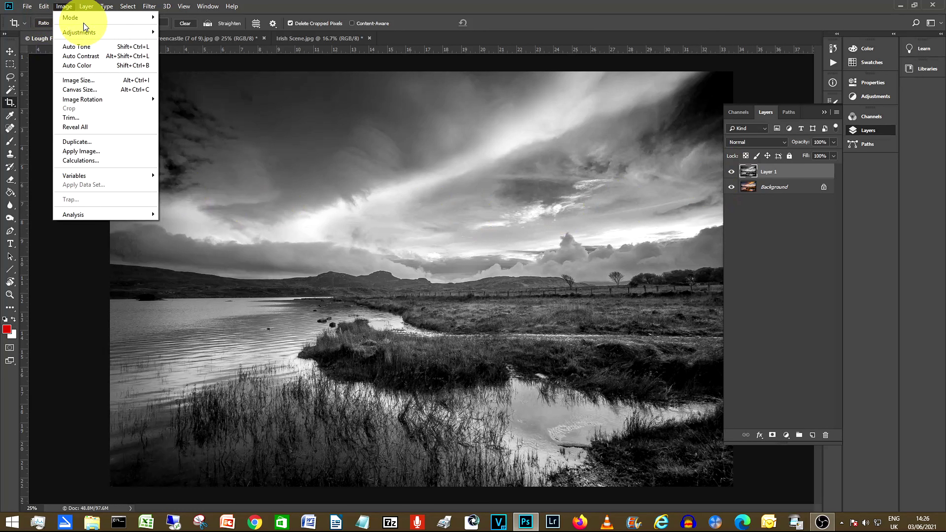
mouse_move(112, 32)
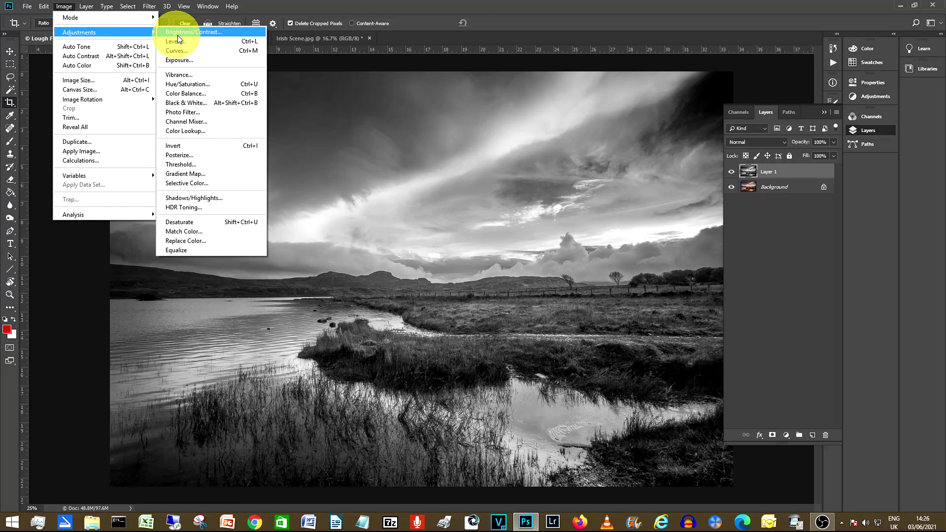
left_click(197, 36)
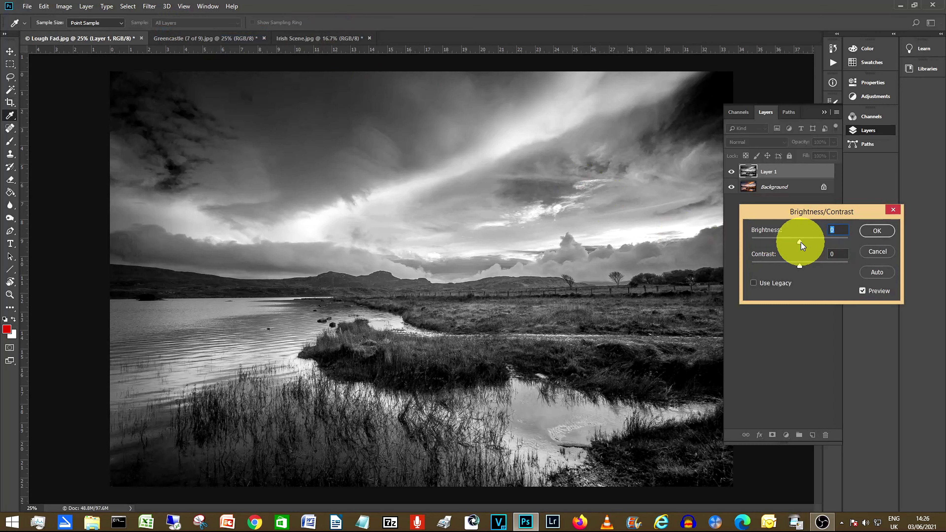
mouse_move(802, 243)
left_mouse_down()
mouse_move(781, 243)
mouse_move(826, 241)
mouse_move(794, 236)
mouse_move(800, 240)
left_mouse_up()
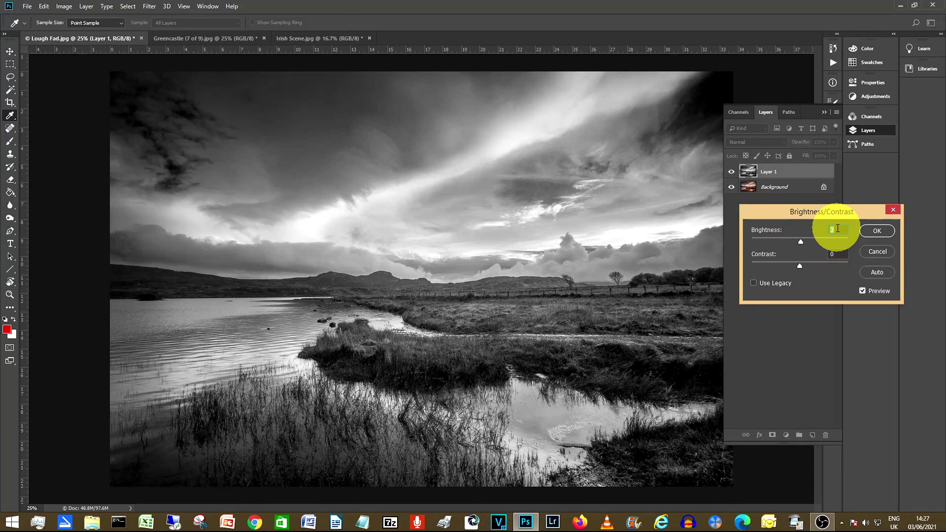
type("0")
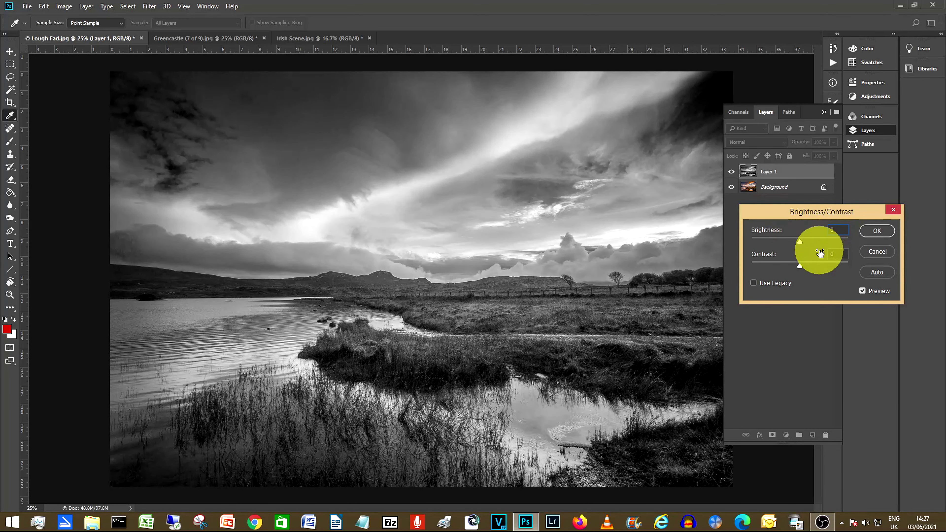
mouse_move(799, 266)
left_mouse_down()
mouse_move(782, 262)
mouse_move(824, 260)
mouse_move(739, 252)
mouse_move(802, 258)
left_mouse_up()
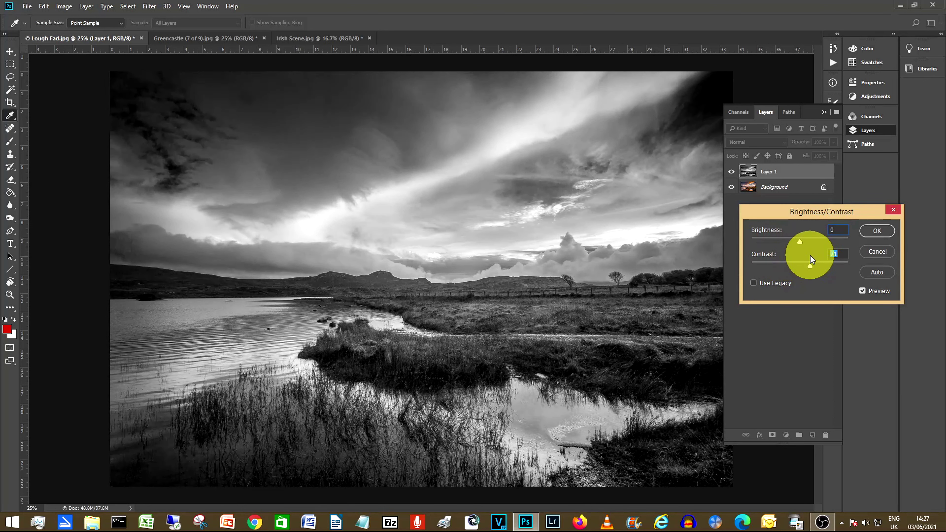
left_click_drag(811, 258, 810, 257)
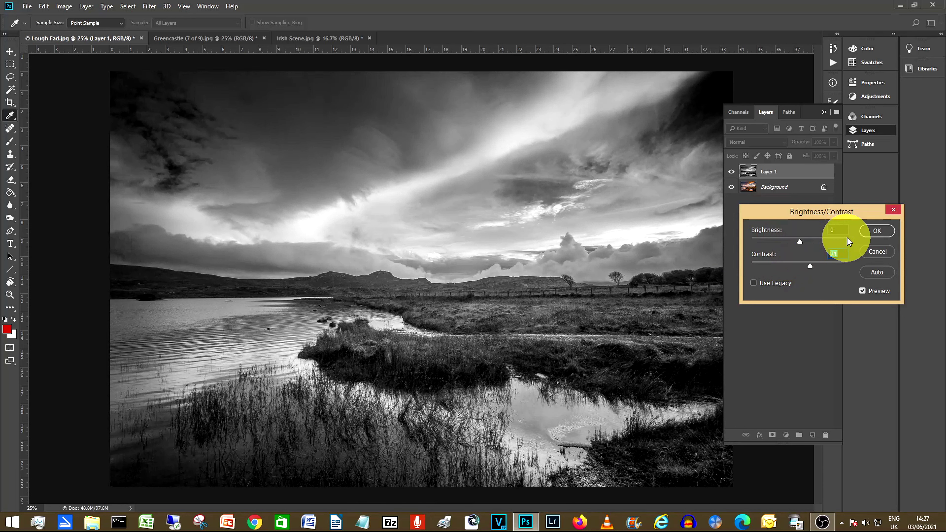
left_click(877, 231)
key("c")
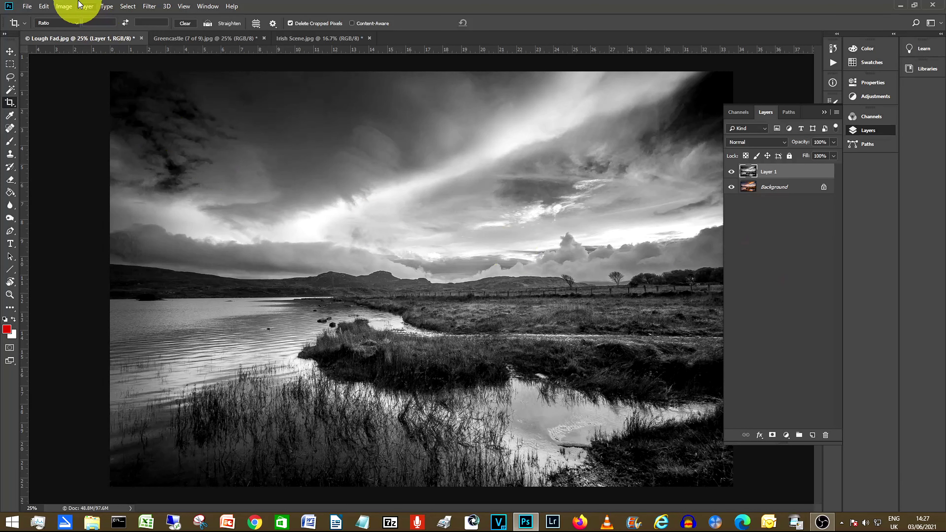
- Apply a Levels adjustment to Layer 1 with input levels 7, 0.93 and 221, and compare it with the original colour photo
left_click(63, 6)
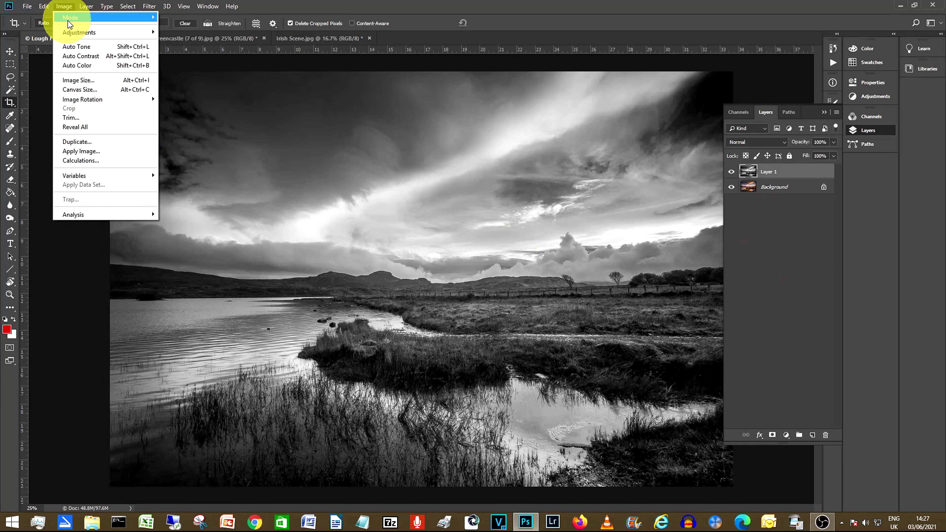
mouse_move(75, 31)
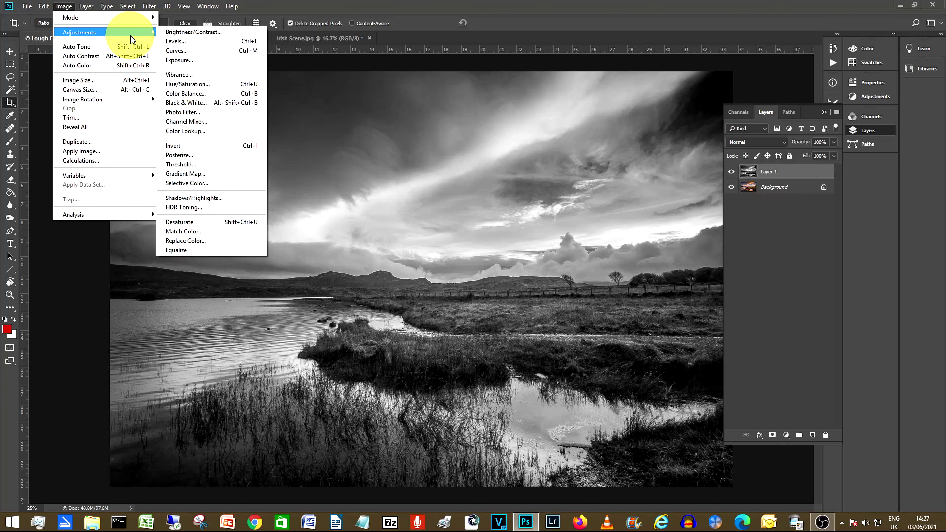
left_click(177, 42)
mouse_move(786, 80)
left_mouse_down()
mouse_move(790, 61)
mouse_move(781, 97)
left_mouse_up()
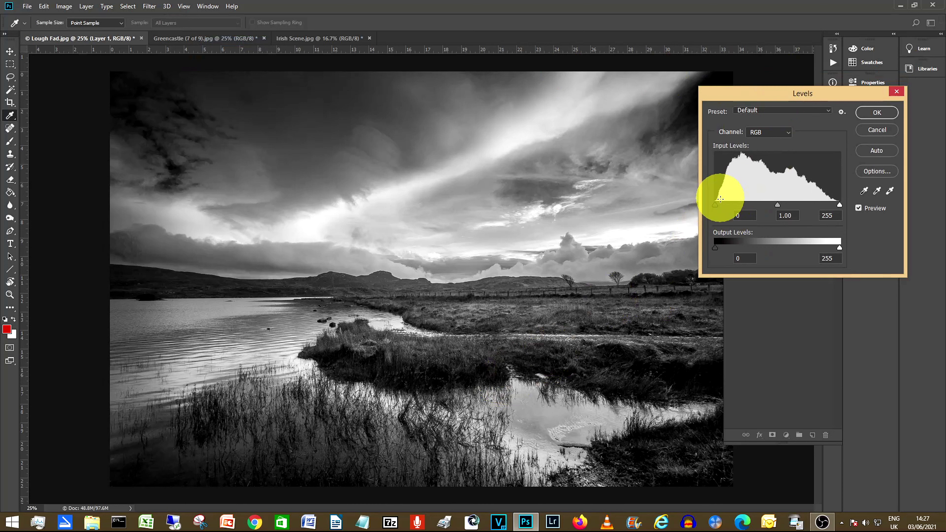
mouse_move(717, 206)
left_mouse_down()
mouse_move(740, 202)
mouse_move(705, 195)
left_mouse_up()
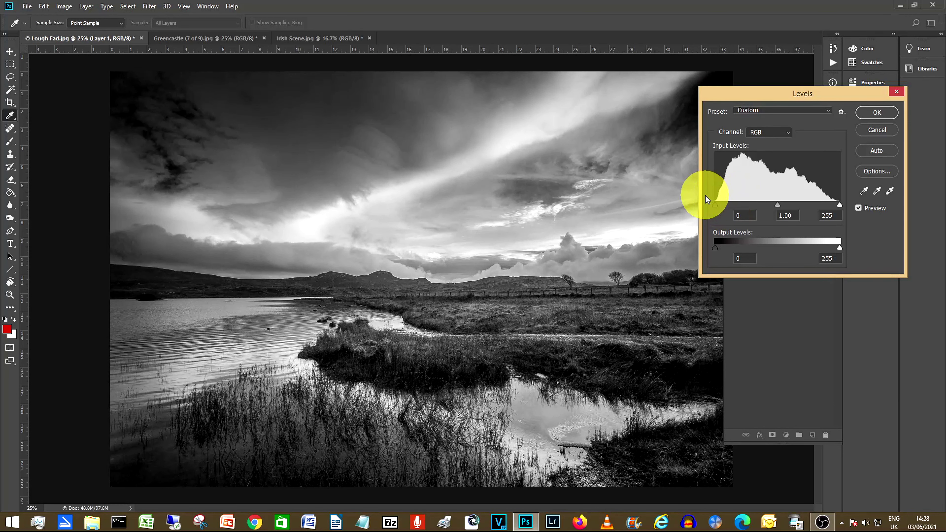
left_click(719, 198)
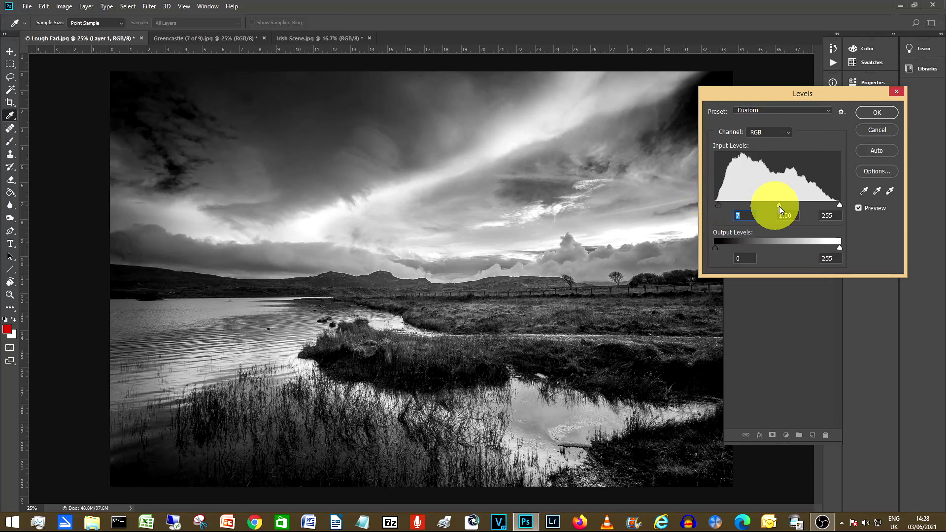
left_click_drag(838, 205, 773, 207)
left_click(771, 205)
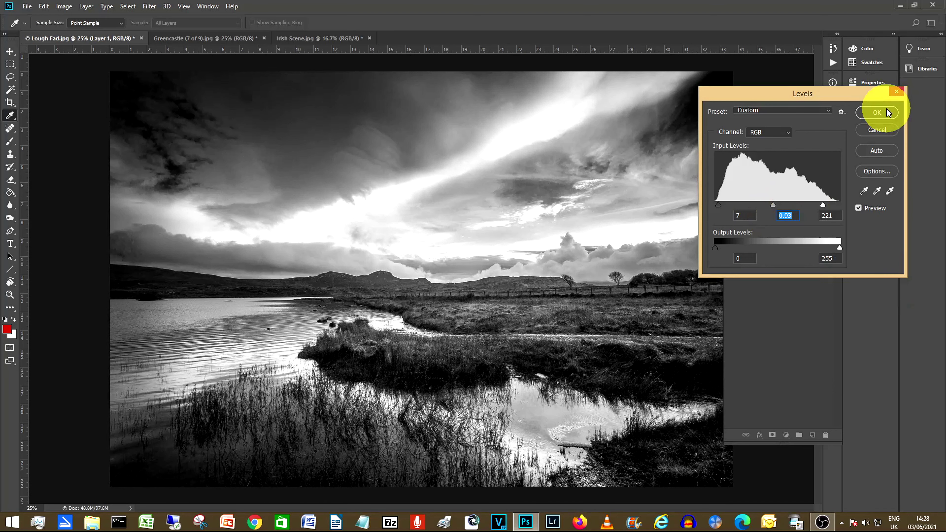
left_click(877, 113)
key("c")
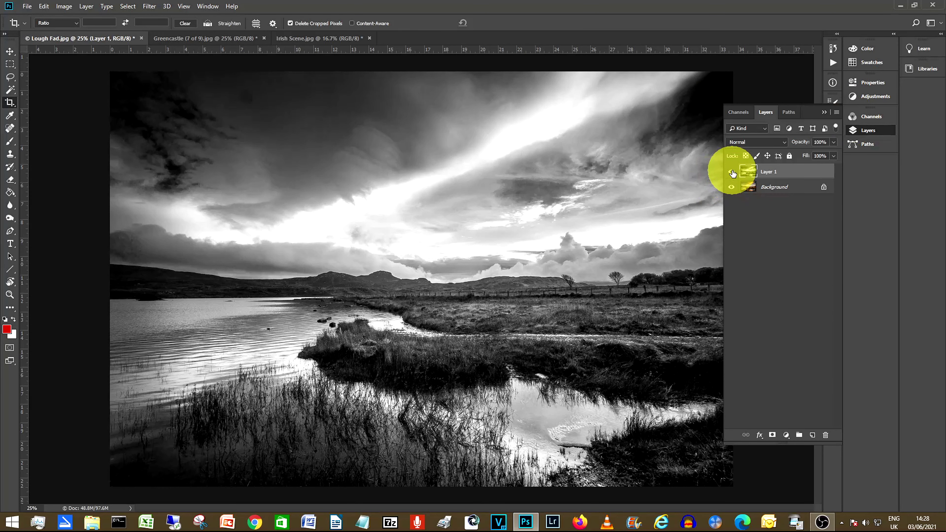
left_click(732, 172)
left_click(732, 172)
- Apply an S-shaped Curves adjustment to Layer 1 with points at input 47, output 35 and input 173, output 191
left_click(59, 10)
mouse_move(82, 32)
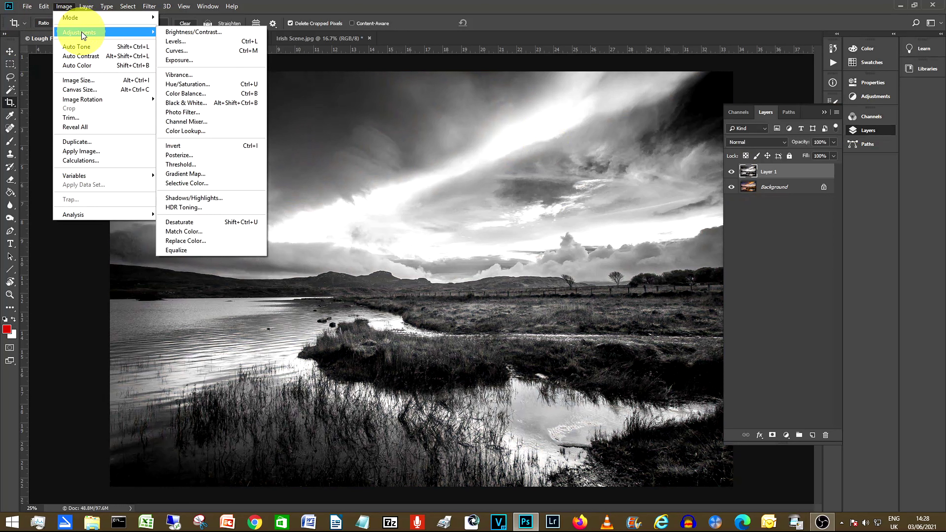
left_click(183, 51)
left_click_drag(799, 27, 802, 190)
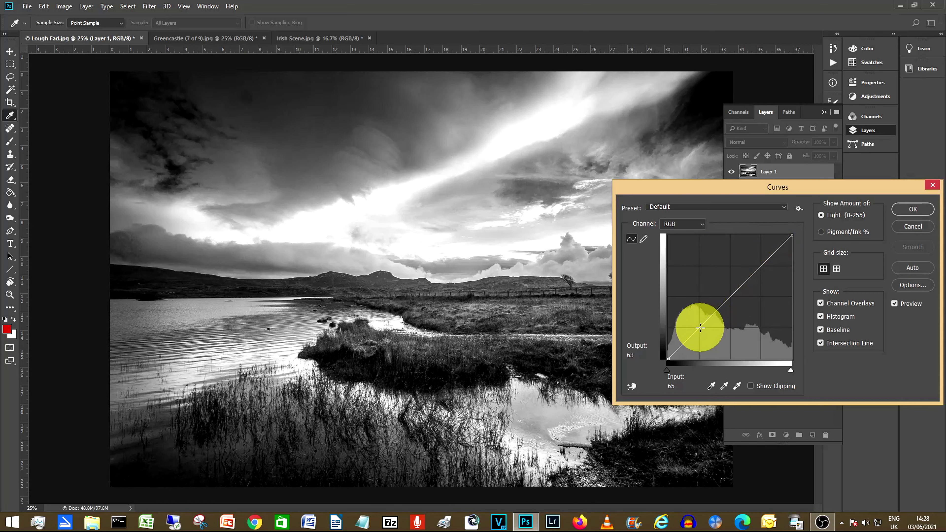
left_click_drag(703, 324, 703, 332)
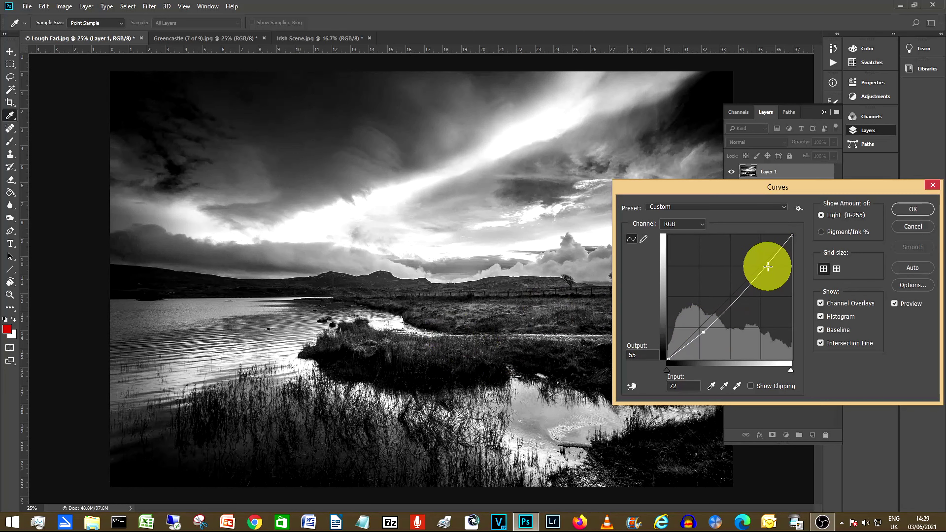
left_click_drag(762, 272, 752, 265)
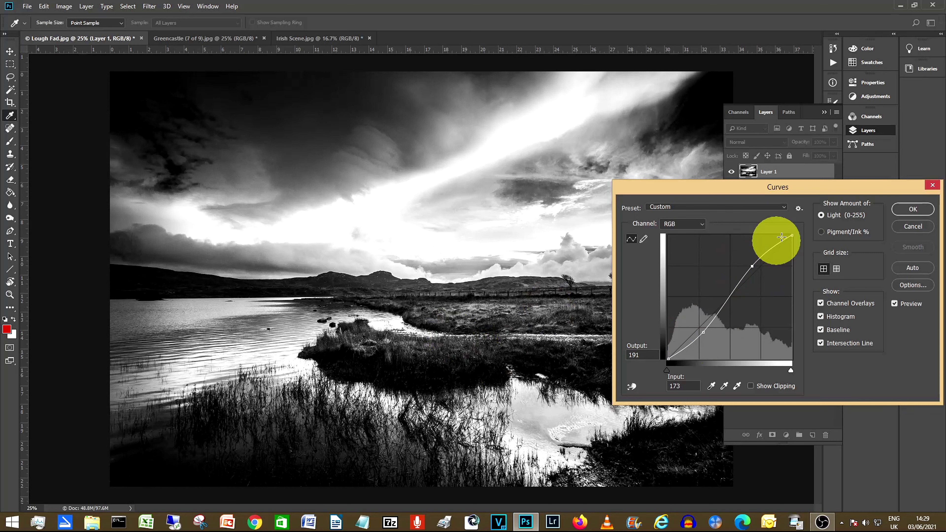
left_click_drag(697, 329, 691, 342)
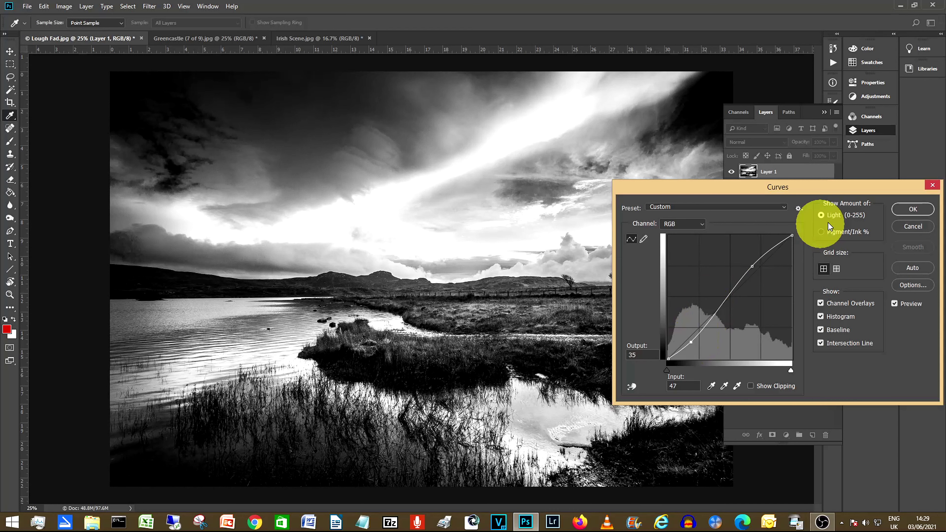
left_click(912, 208)
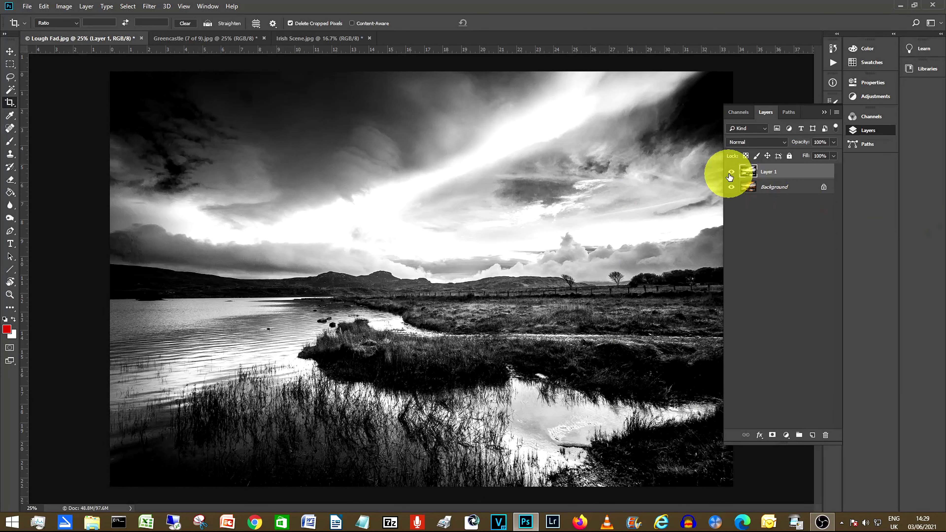
- Brighten the midtones of Layer 1 with a second Levels adjustment, setting the midtone input to 1.16 and the other levels at their defaults
left_click(44, 6)
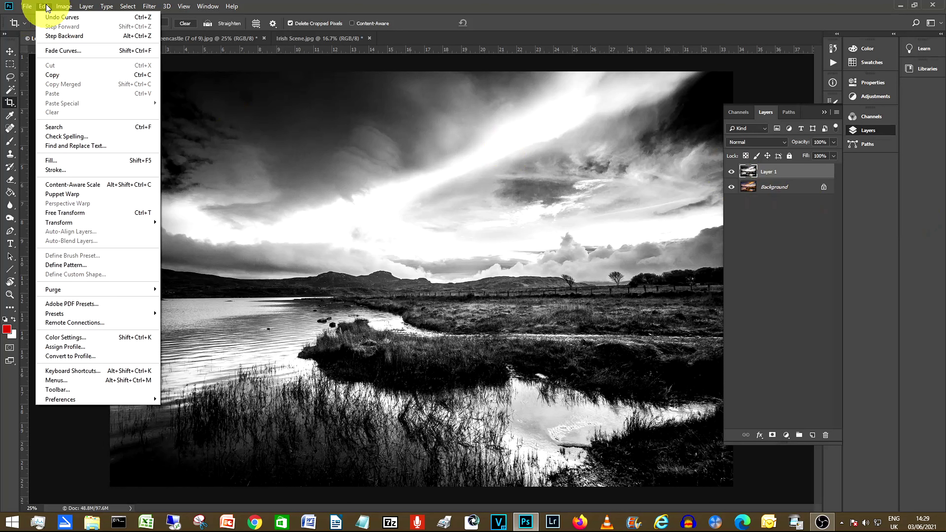
mouse_move(64, 7)
mouse_move(74, 33)
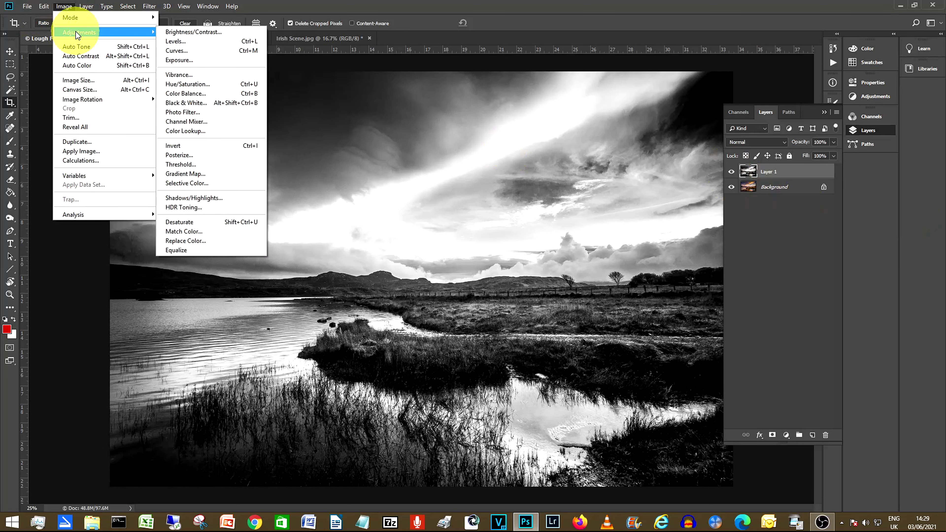
left_click(178, 41)
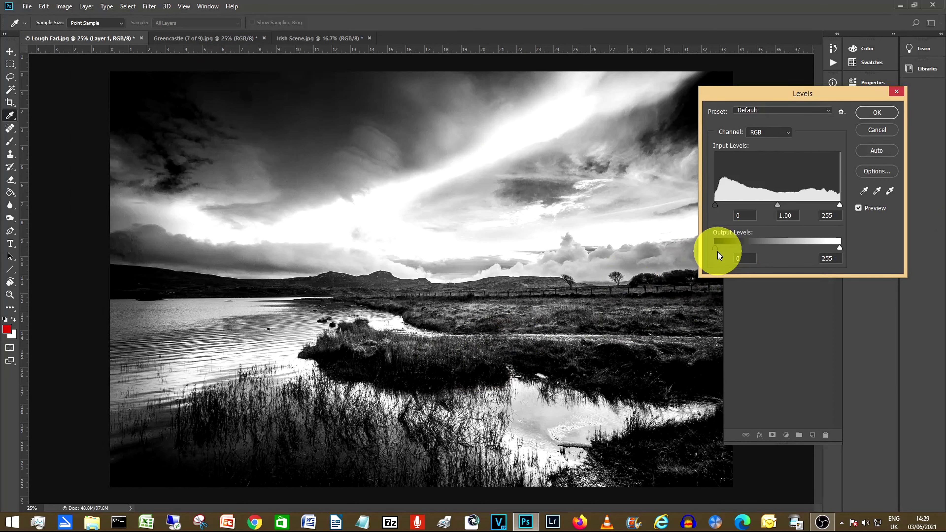
left_click_drag(717, 247, 722, 247)
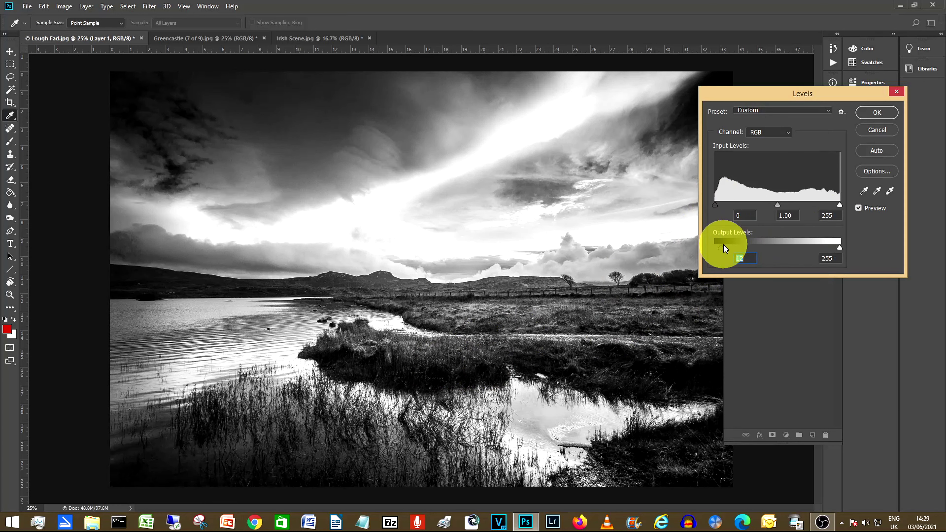
left_click_drag(722, 247, 710, 244)
left_click_drag(714, 205, 714, 201)
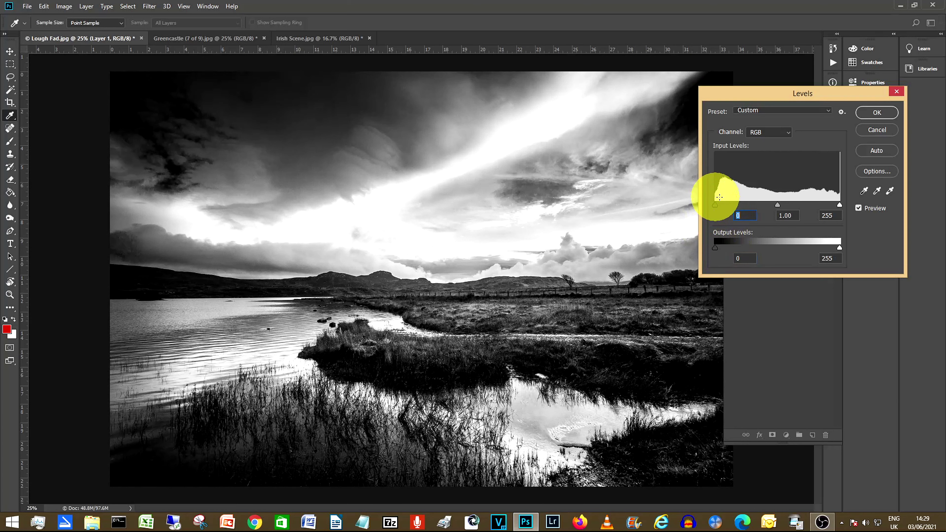
mouse_move(840, 204)
left_mouse_down()
mouse_move(832, 203)
mouse_move(841, 202)
left_mouse_up()
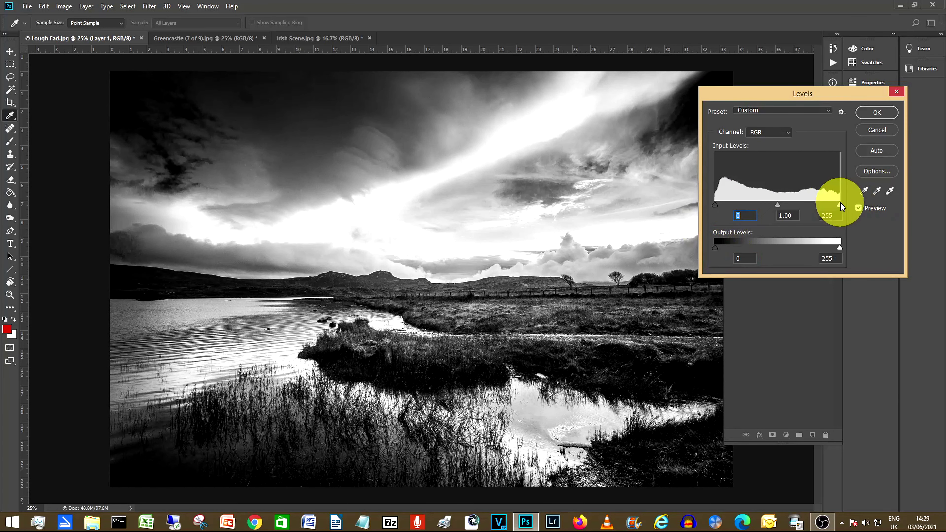
mouse_move(776, 203)
left_mouse_down()
mouse_move(757, 204)
mouse_move(771, 205)
left_mouse_up()
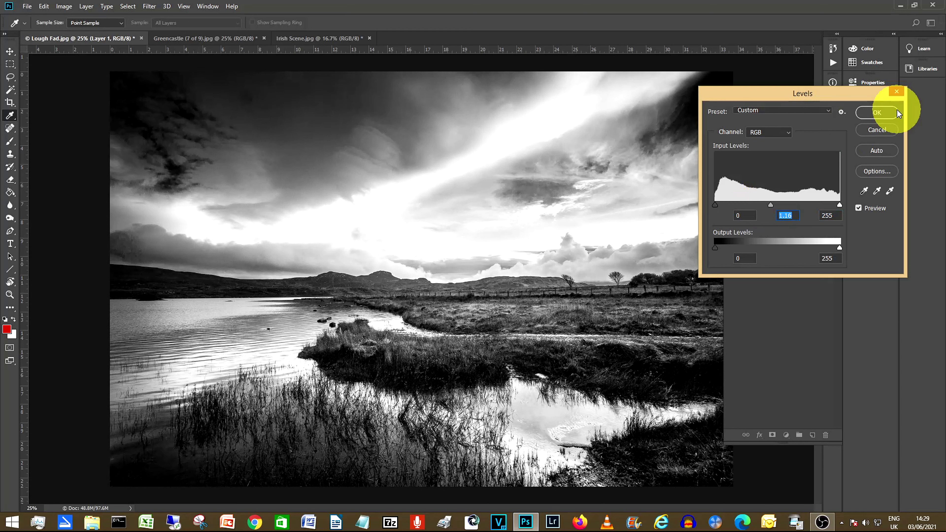
left_click(877, 113)
key("c")
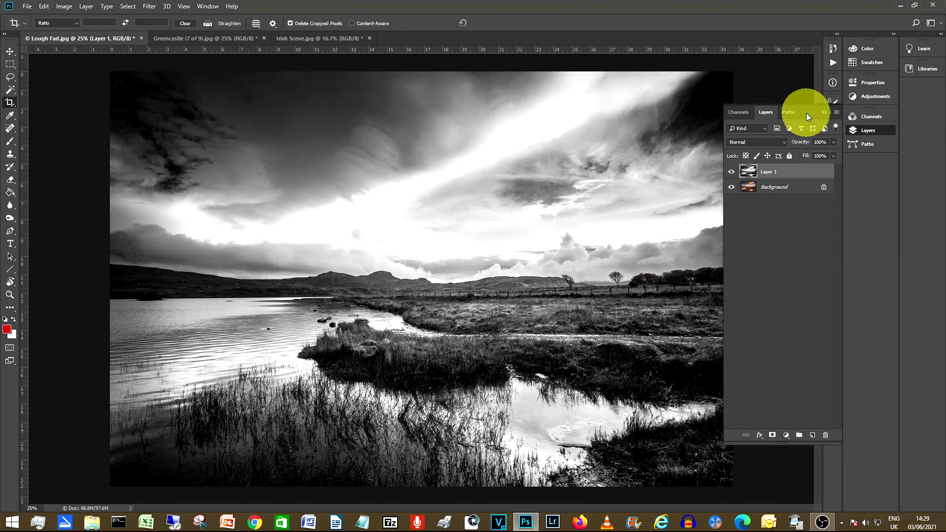
- Hide and reshow Layer 1 to compare the black-and-white result with the original colour photo
left_click(823, 112)
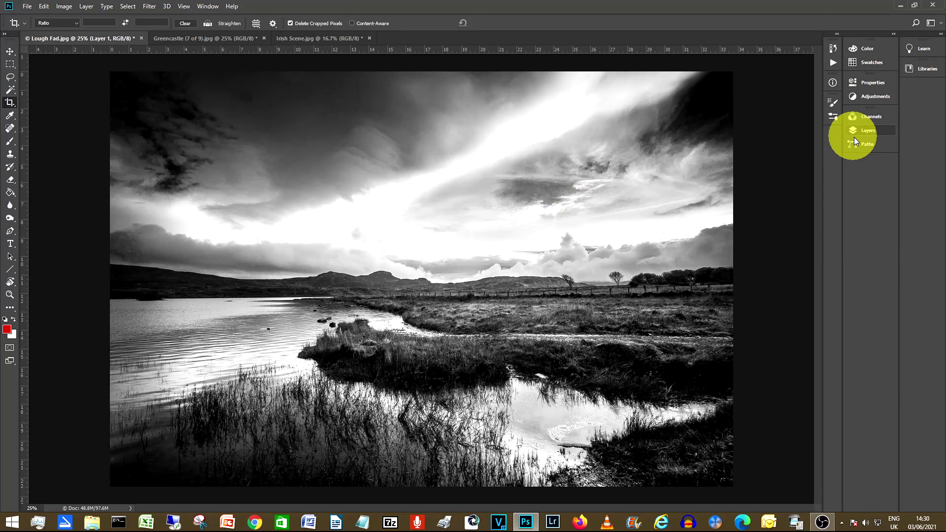
left_click(873, 131)
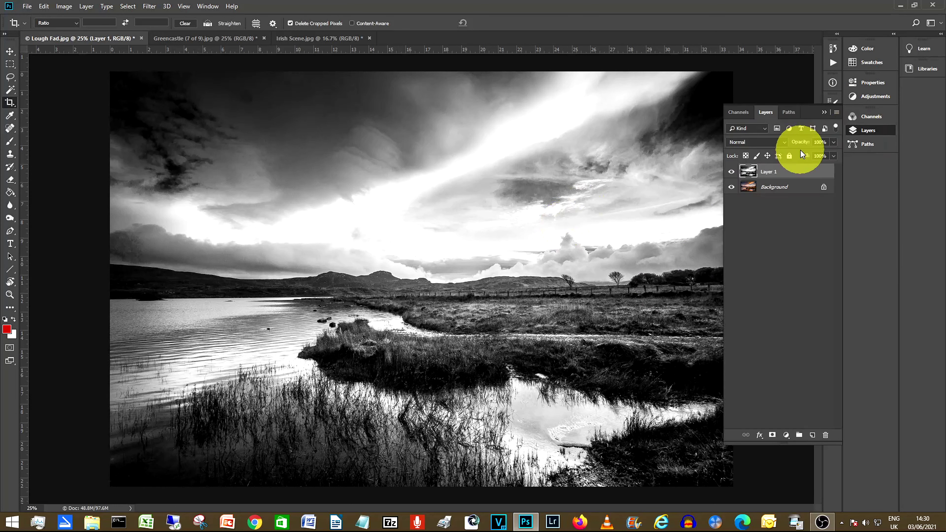
left_click(732, 173)
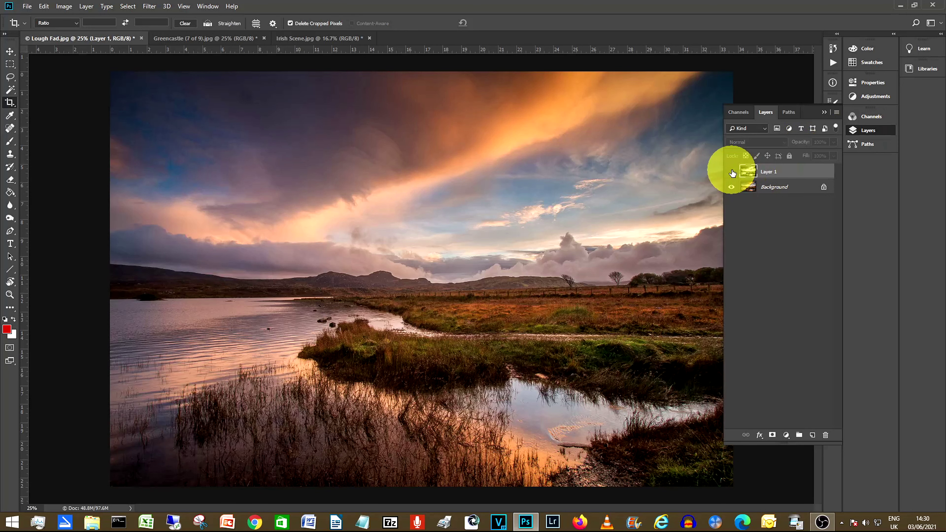
left_click(732, 172)
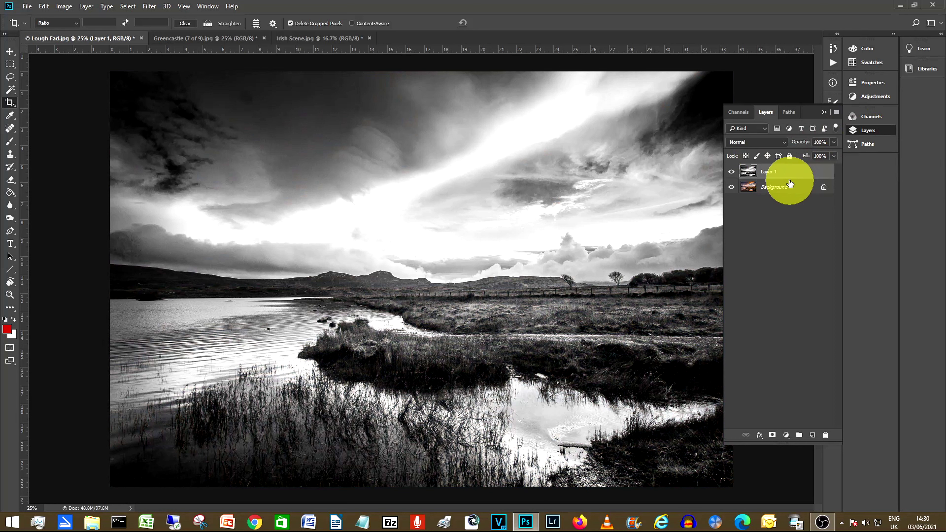
- Merge Layer 1 and the Background into a single layer
left_click(777, 187, "shift")
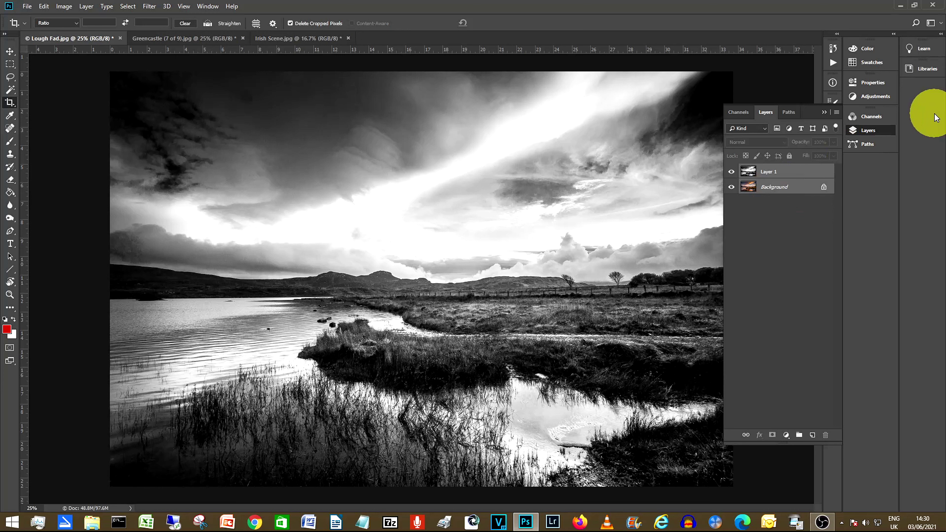
key("ctrl+e")
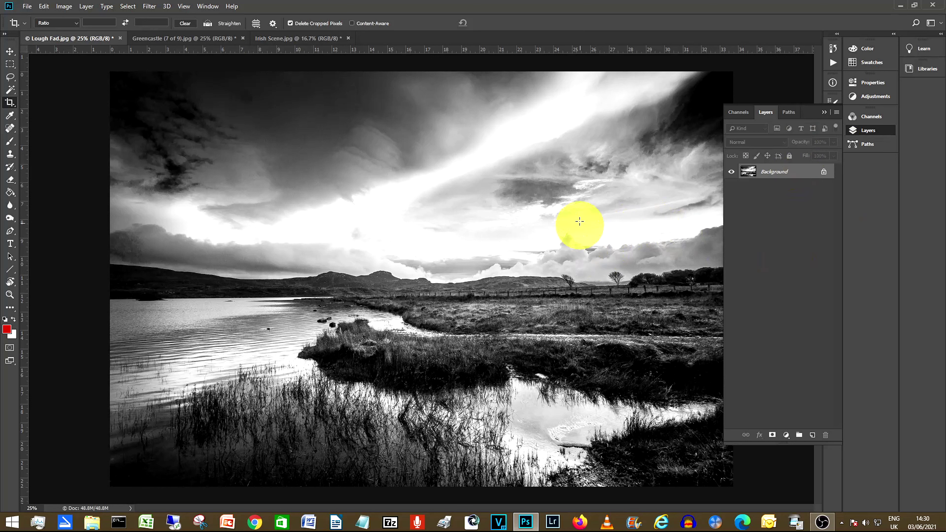
left_click(823, 112)
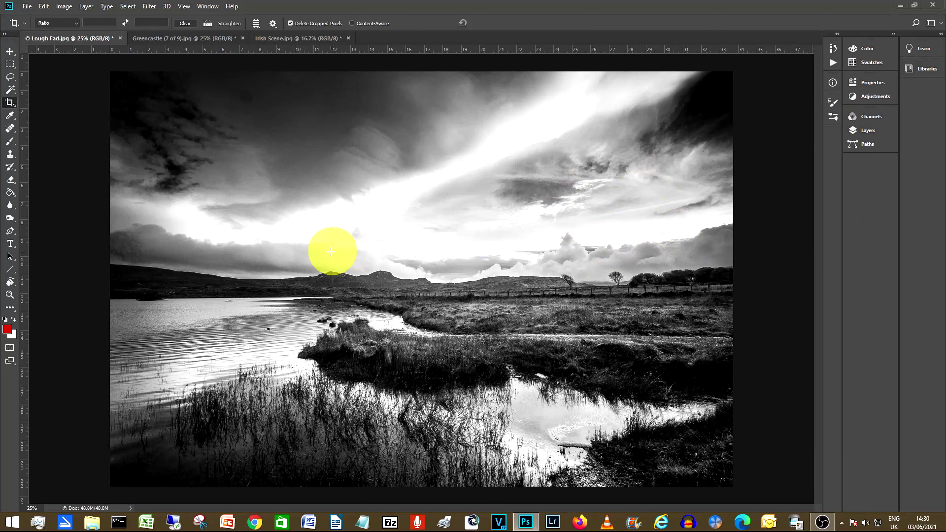
- Switch to the Greencastle (7 of 9).jpg lighthouse photo and duplicate its Background layer
left_click(178, 39)
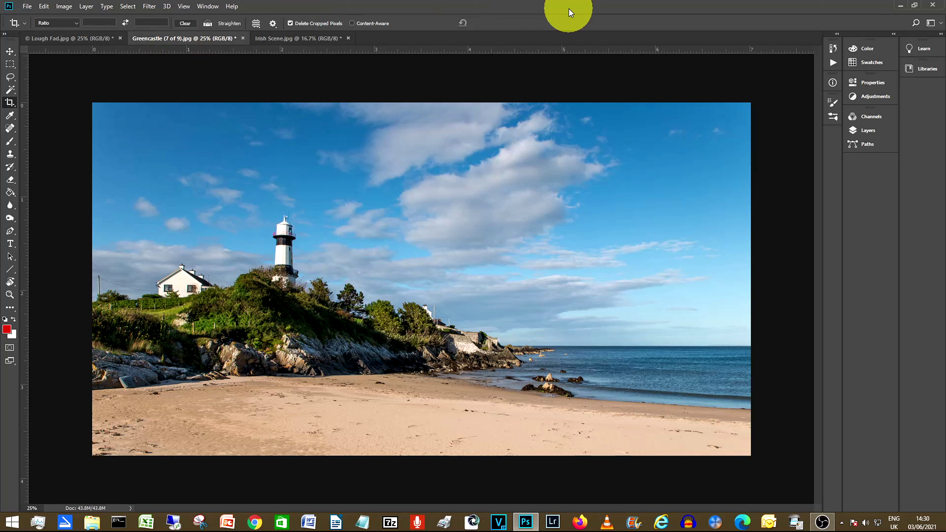
left_click(878, 131)
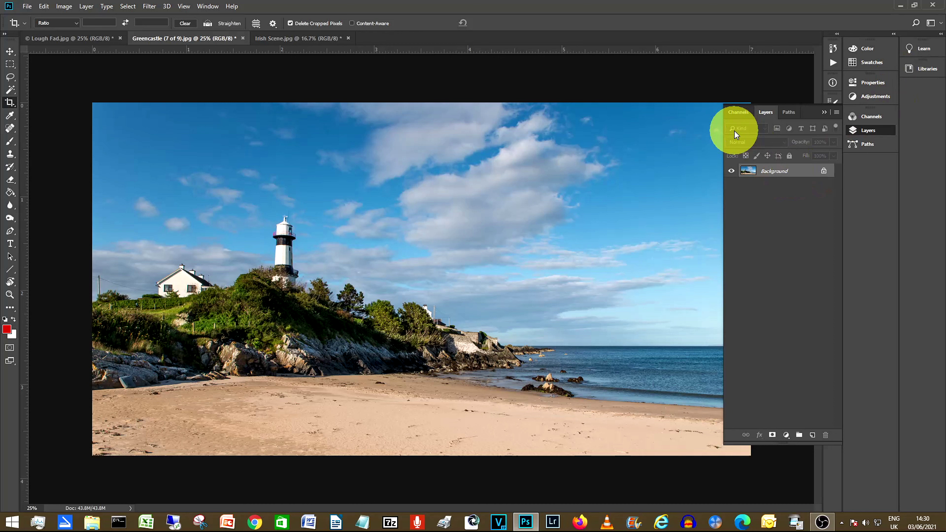
key("ctrl+j")
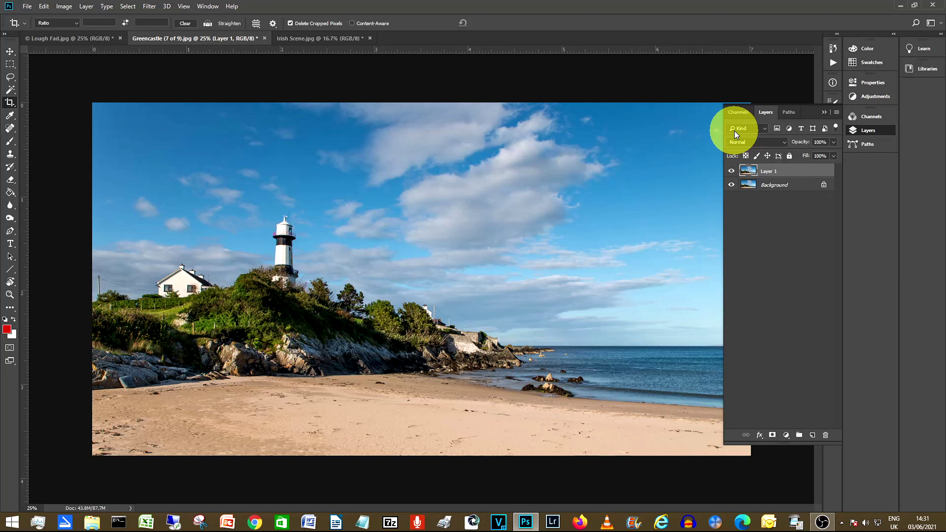
- Try desaturating Layer 1 with a Hue/Saturation adjustment, setting the saturation to -100
left_click(69, 6)
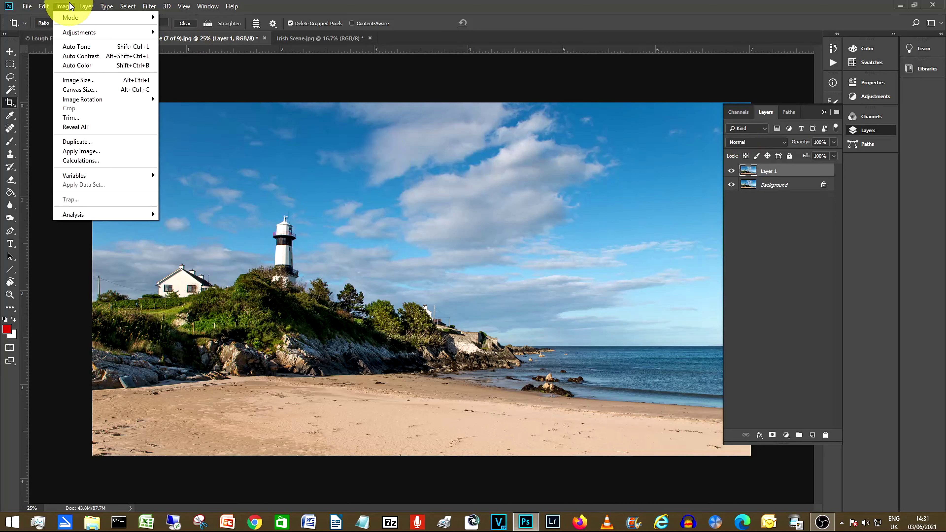
mouse_move(74, 32)
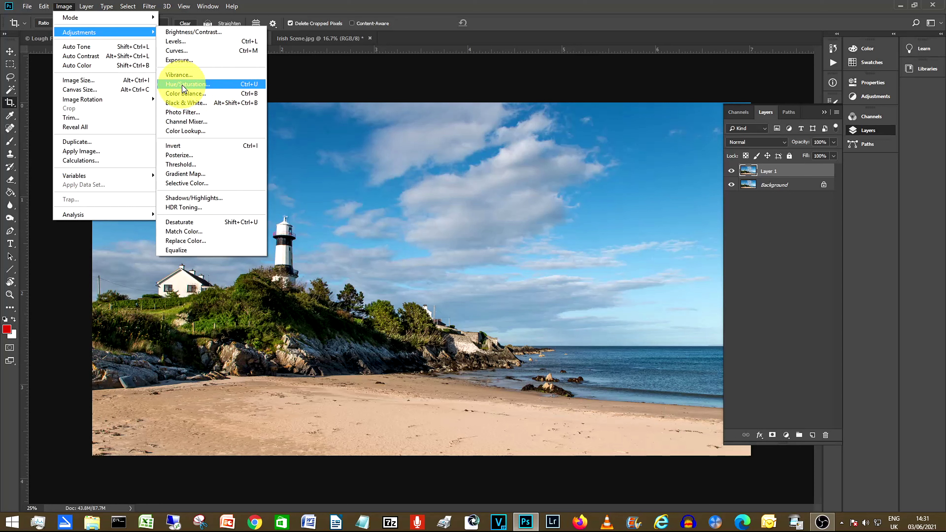
left_click(190, 84)
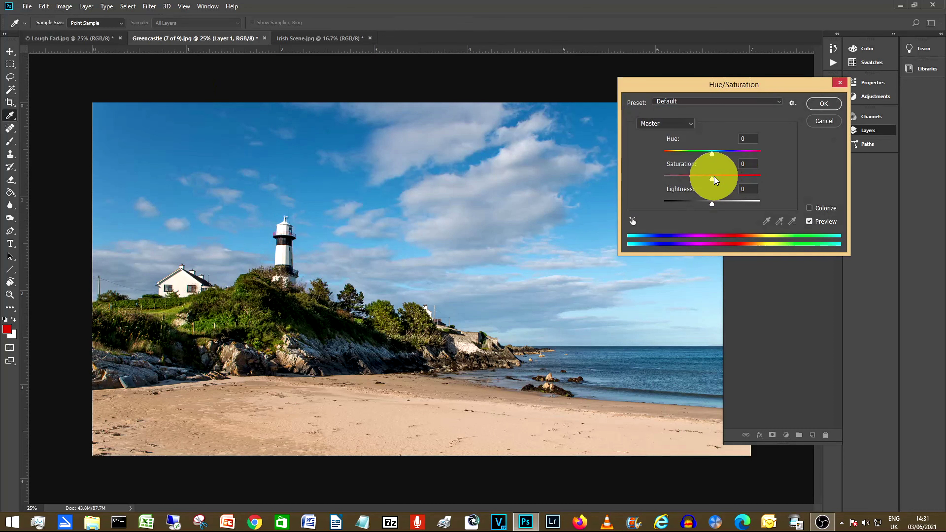
left_click_drag(712, 181, 640, 171)
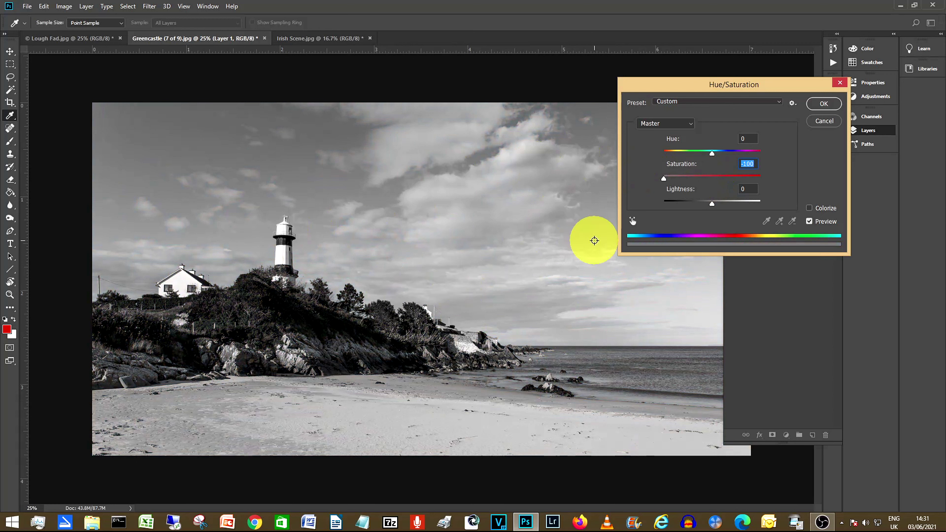
left_click(825, 125)
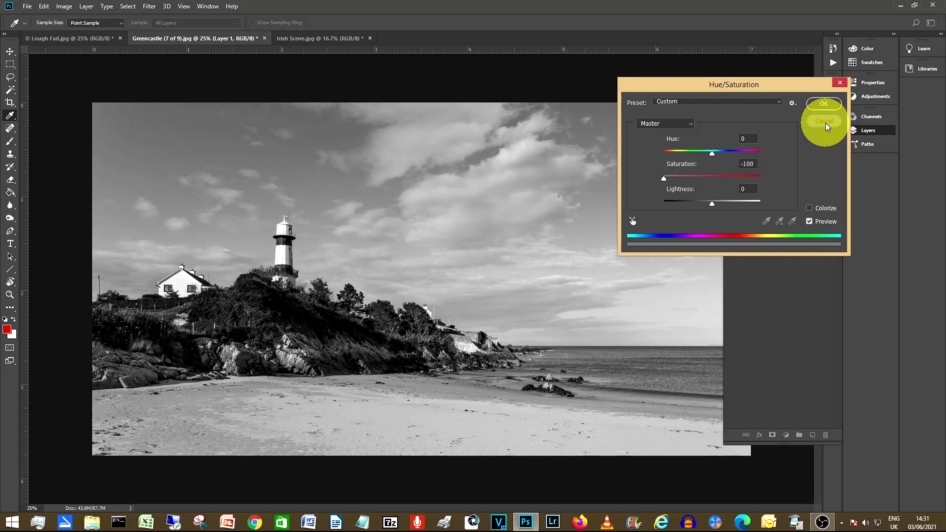
key("c")
- Start a Black & White adjustment on Layer 1, setting Reds to 134% and Yellows to 126%
left_click(63, 7)
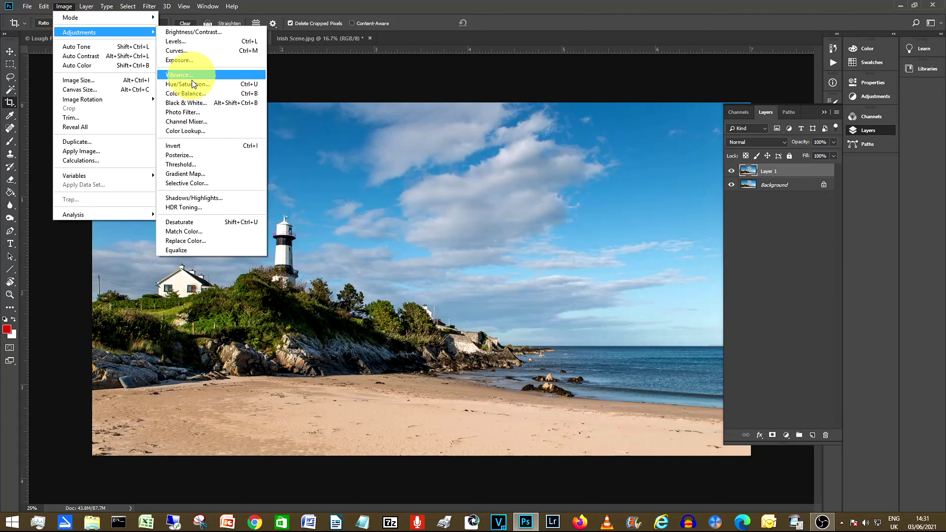
left_click(189, 104)
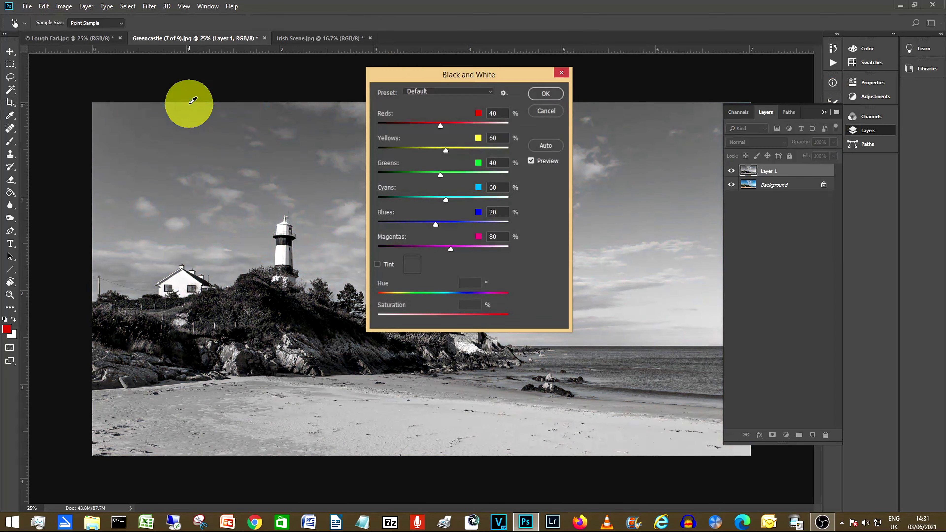
left_click_drag(438, 76, 786, 107)
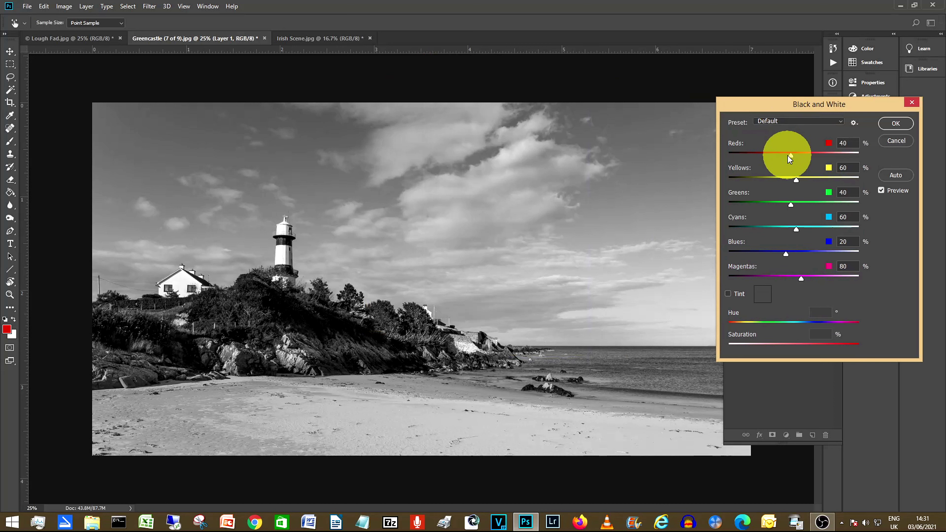
left_click_drag(792, 155, 718, 155)
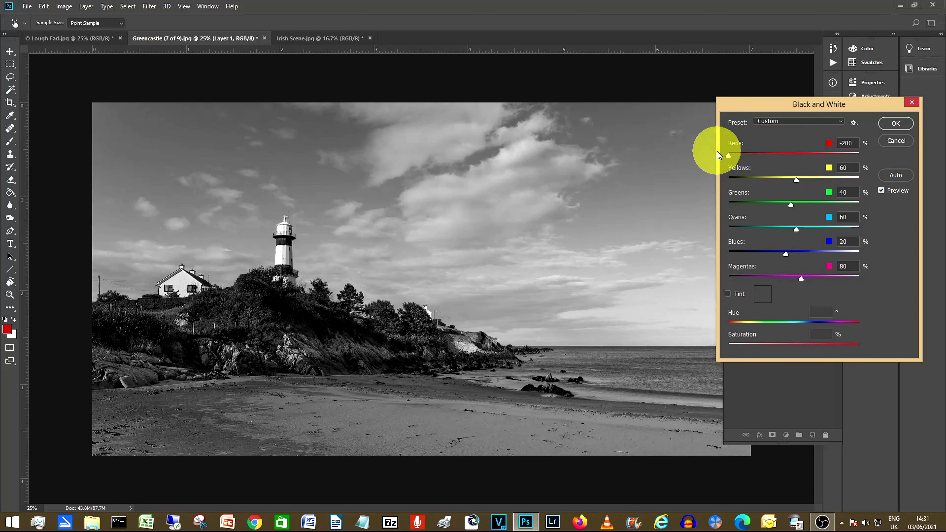
left_click_drag(717, 152, 816, 148)
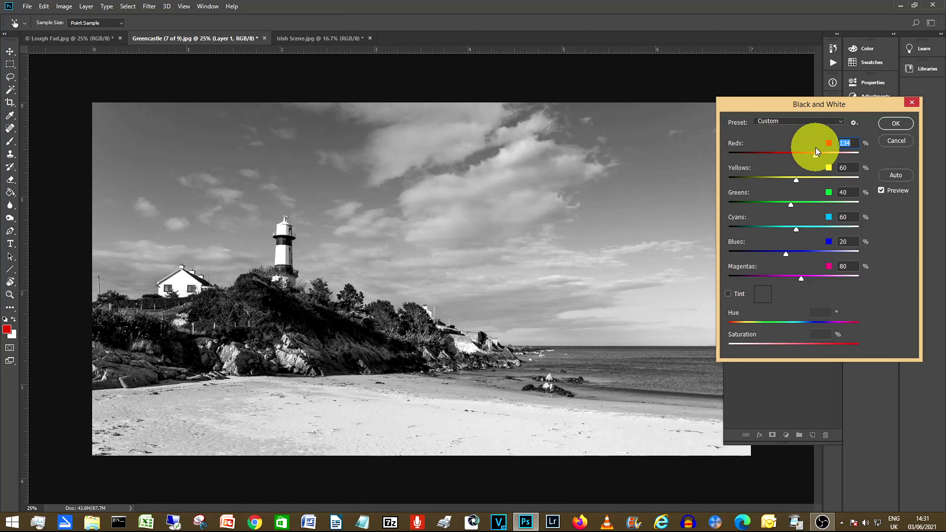
mouse_move(798, 181)
left_mouse_down()
mouse_move(756, 180)
mouse_move(820, 174)
mouse_move(813, 177)
left_mouse_up()
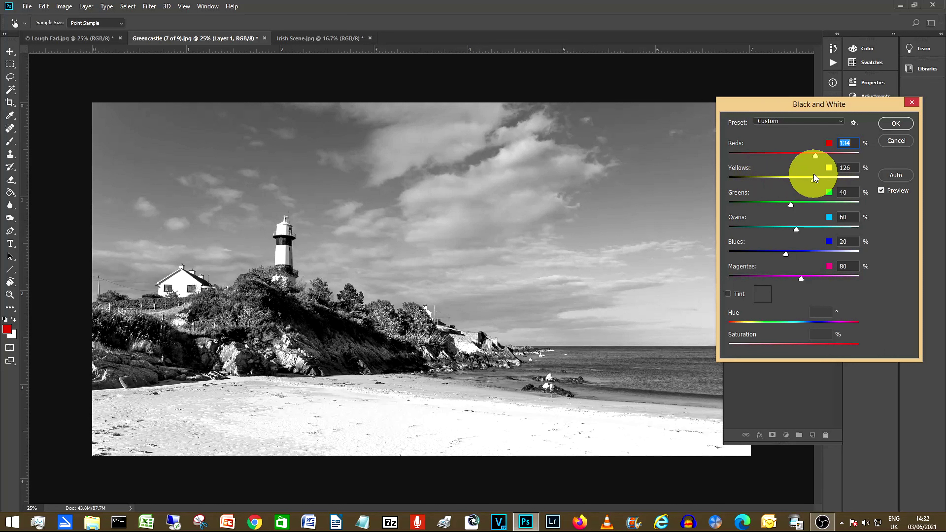
left_click_drag(814, 174, 814, 174)
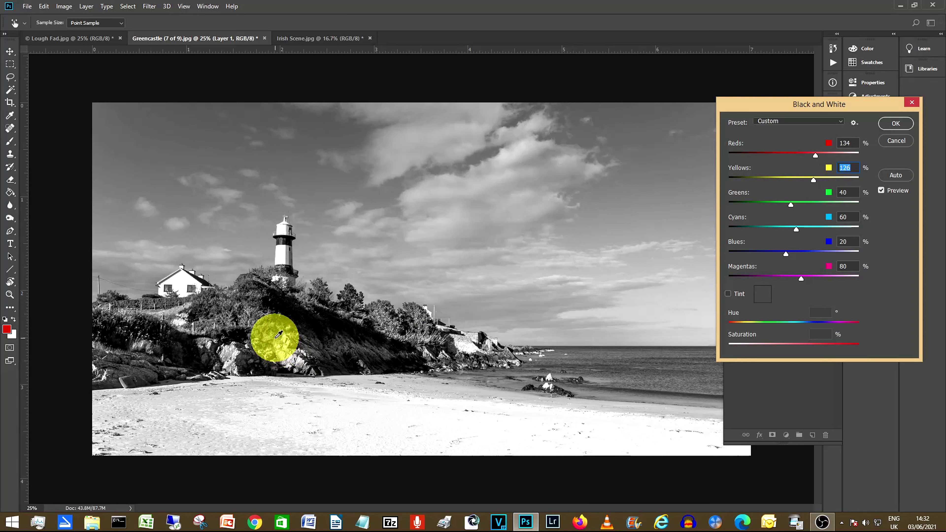
- Set Greens to -200%, Cyans to -11%, Blues to -47%, Magentas to 125% and Yellows to 170%, and apply the Black & White adjustment
left_click_drag(791, 205, 704, 199)
mouse_move(796, 231)
left_mouse_down()
mouse_move(805, 233)
mouse_move(777, 227)
left_mouse_up()
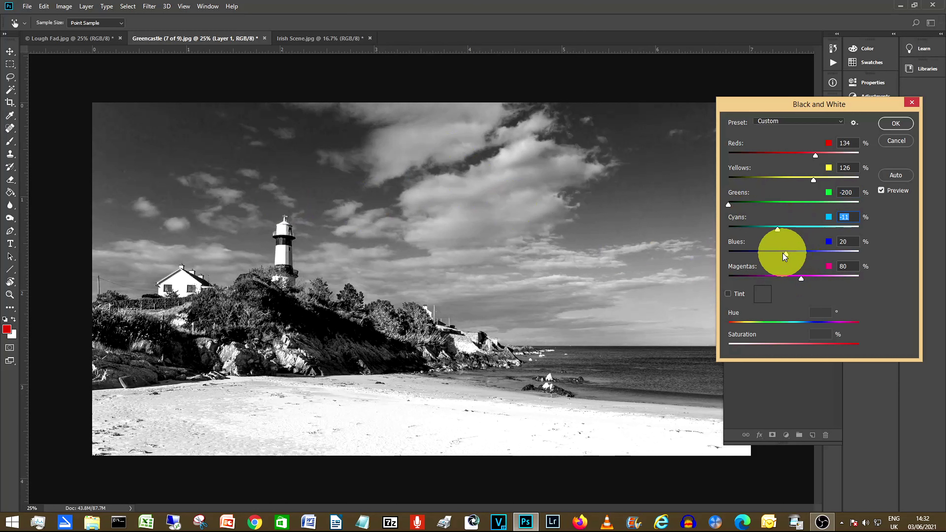
mouse_move(784, 255)
left_mouse_down()
mouse_move(760, 248)
mouse_move(806, 249)
mouse_move(768, 246)
left_mouse_up()
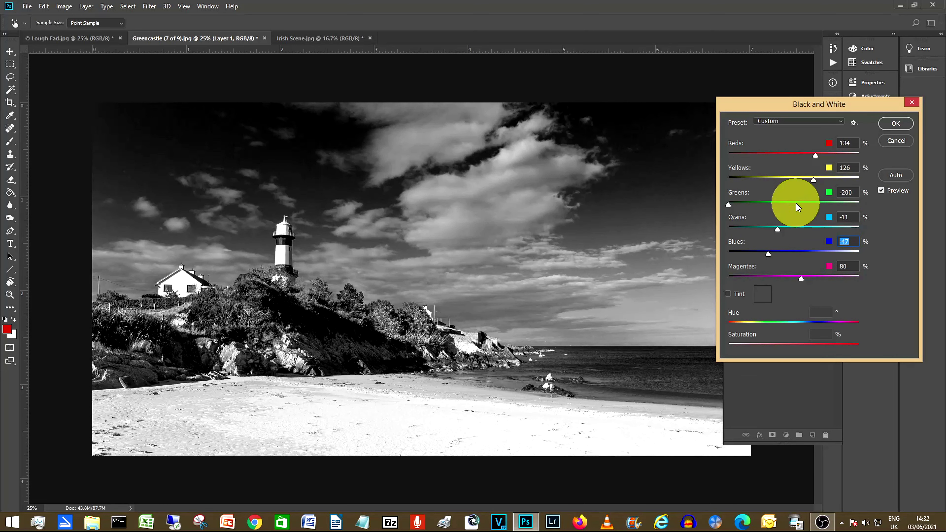
mouse_move(799, 277)
left_mouse_down()
mouse_move(770, 276)
mouse_move(818, 276)
mouse_move(749, 273)
mouse_move(813, 276)
left_mouse_up()
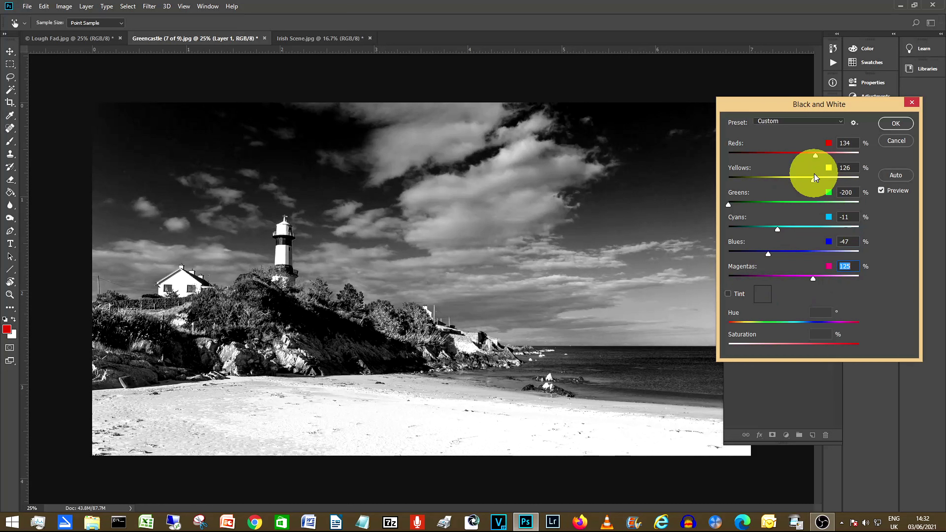
left_click_drag(811, 184, 825, 182)
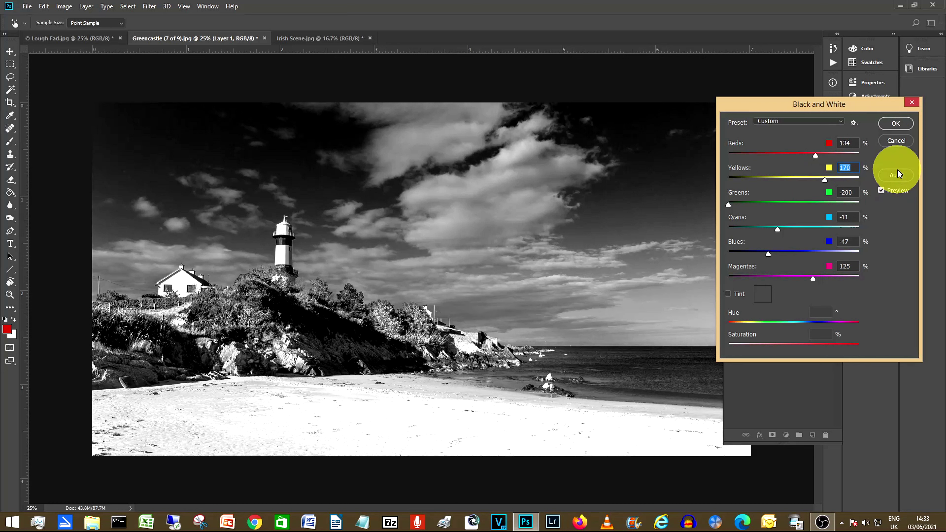
left_click(896, 123)
key("c")
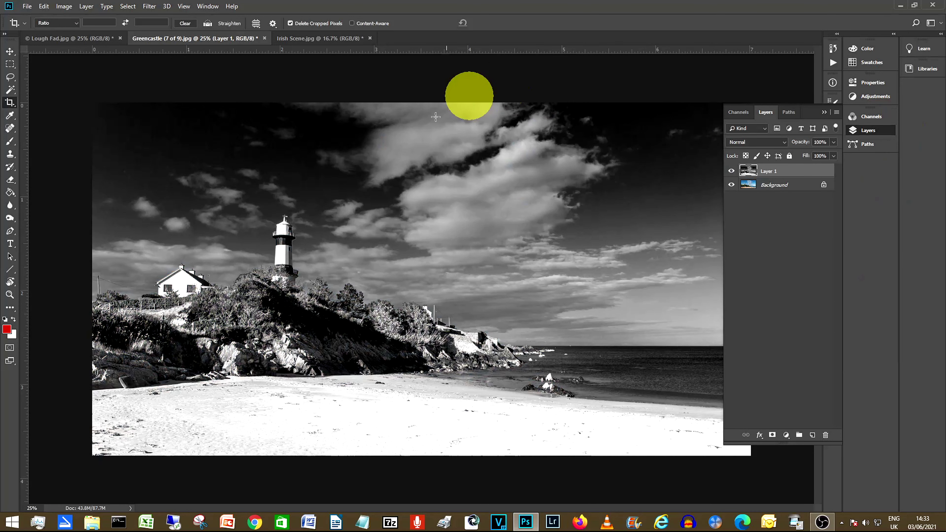
- Apply a Brightness/Contrast adjustment to Layer 1 with brightness 6 and contrast 19
left_click(64, 6)
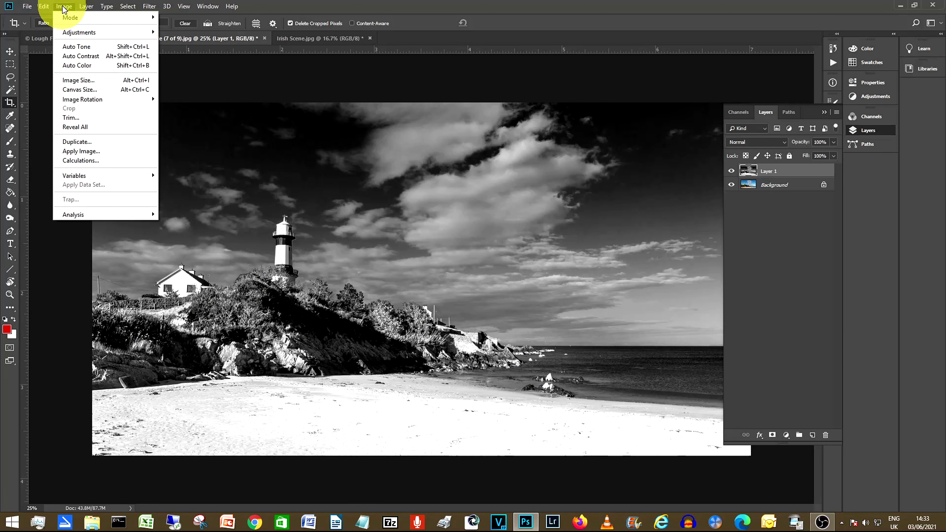
mouse_move(78, 32)
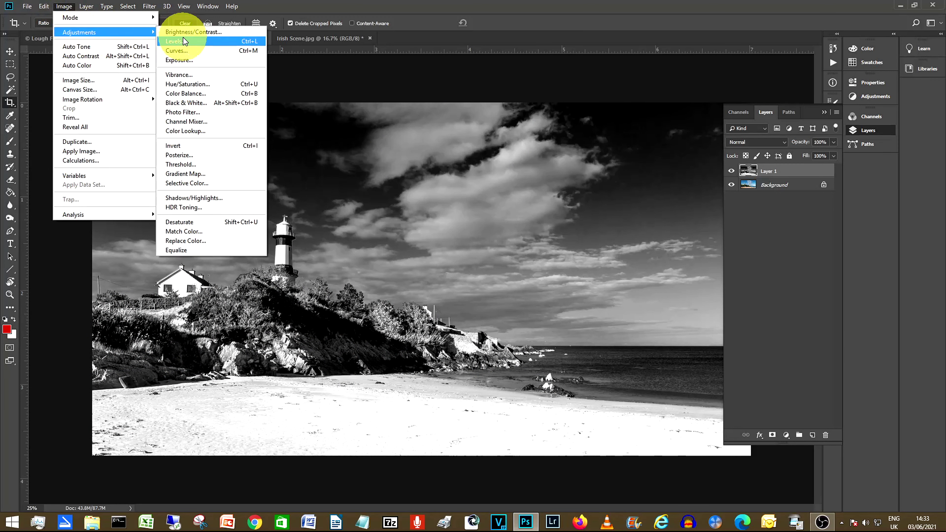
left_click(191, 32)
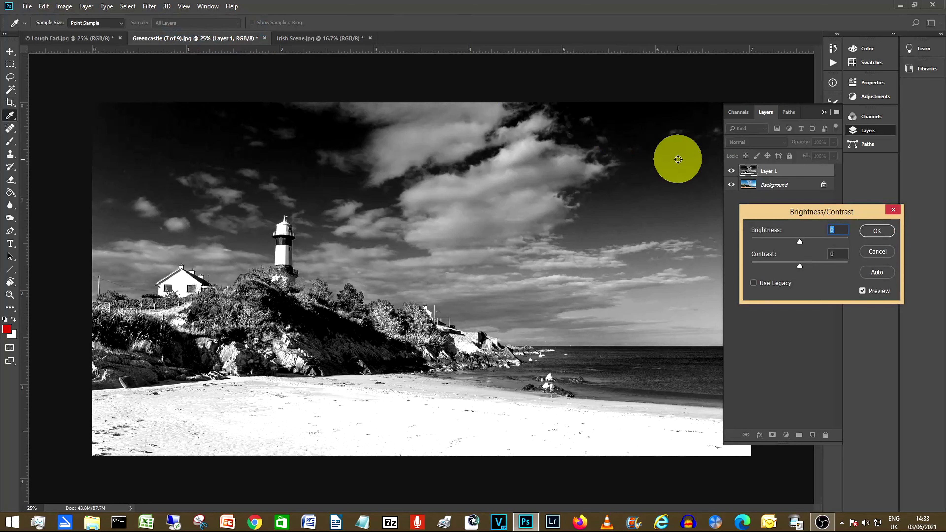
left_click_drag(802, 241, 802, 241)
left_click_drag(800, 243, 809, 269)
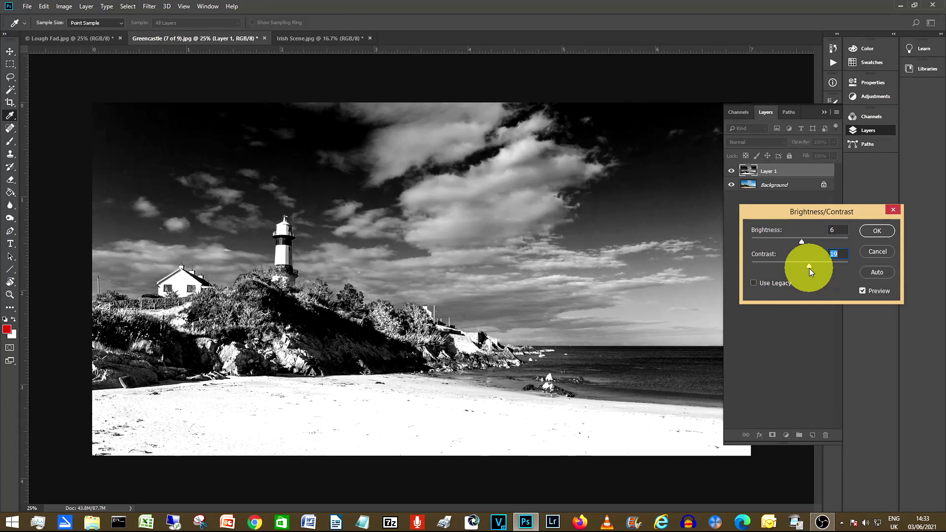
left_click(876, 230)
key("c")
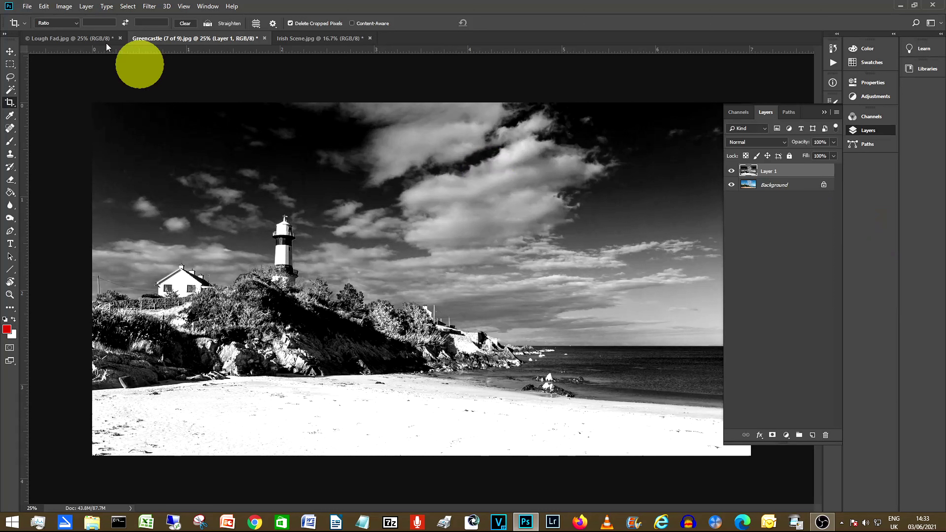
- Brighten Layer 1 with a Levels adjustment, setting the midtone input to 1.14 and keeping the black and white inputs at 0 and 255
left_click(64, 6)
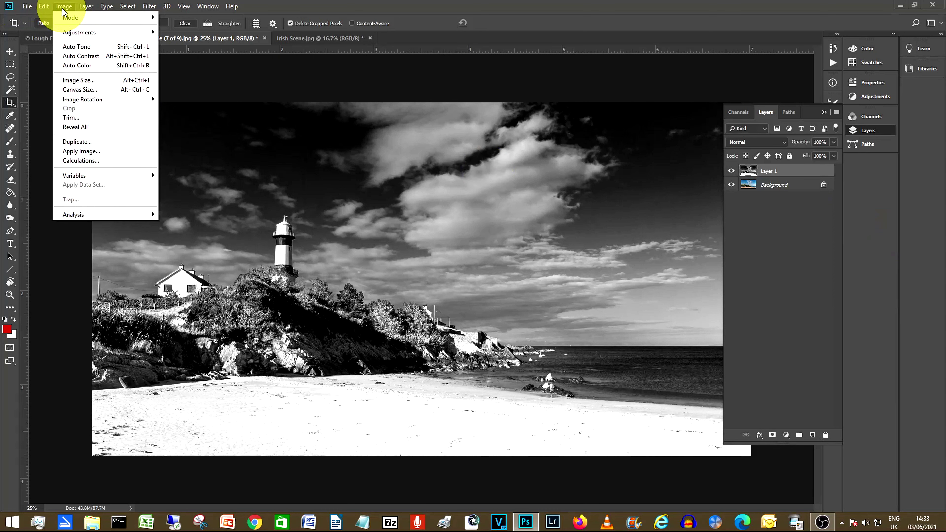
mouse_move(78, 32)
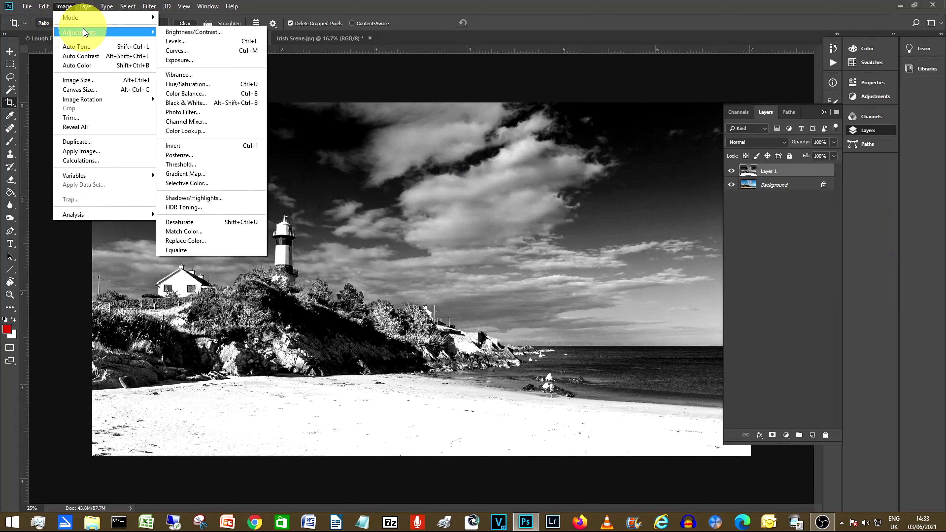
left_click(176, 42)
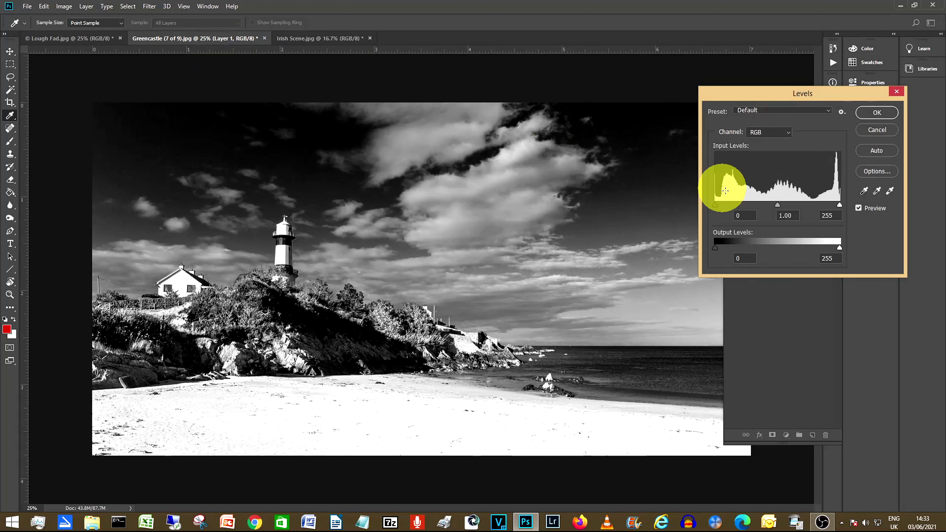
left_click_drag(715, 204, 677, 196)
left_click(835, 205)
left_click_drag(840, 203, 765, 202)
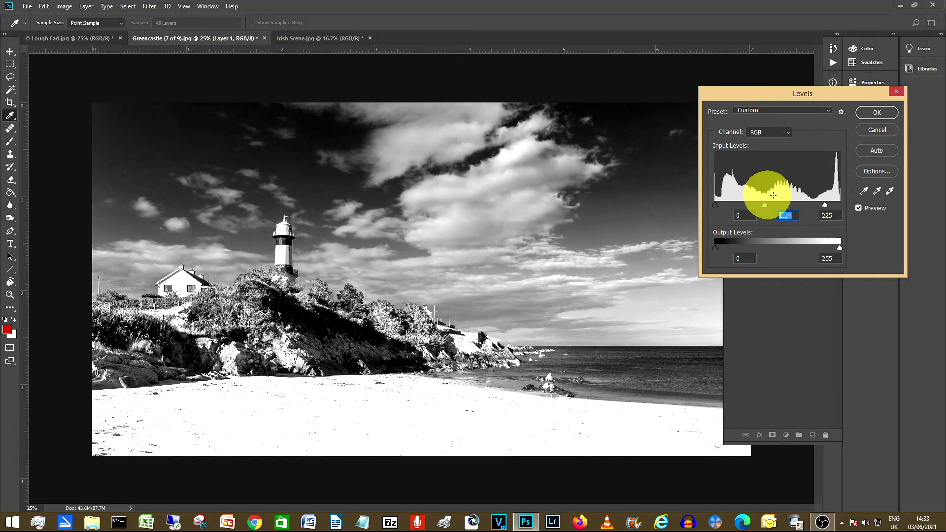
left_click_drag(826, 207, 846, 206)
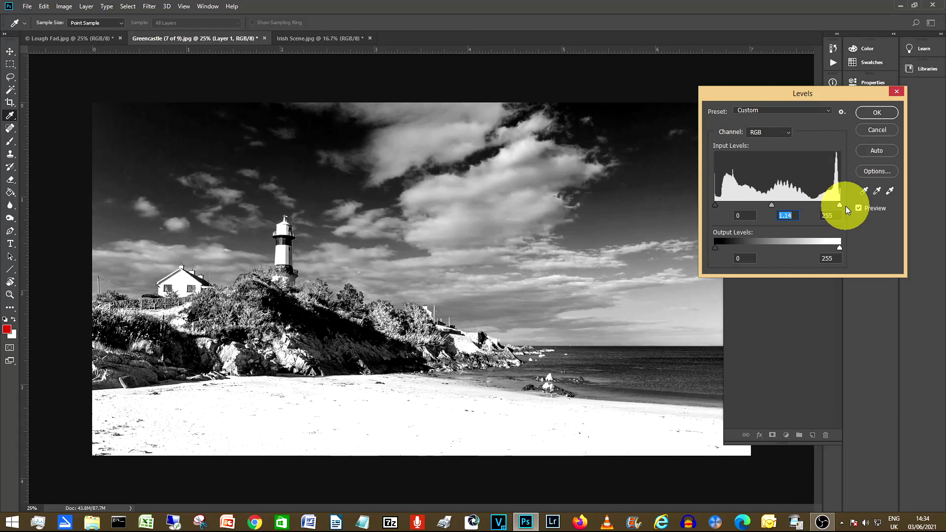
left_click_drag(716, 203, 715, 204)
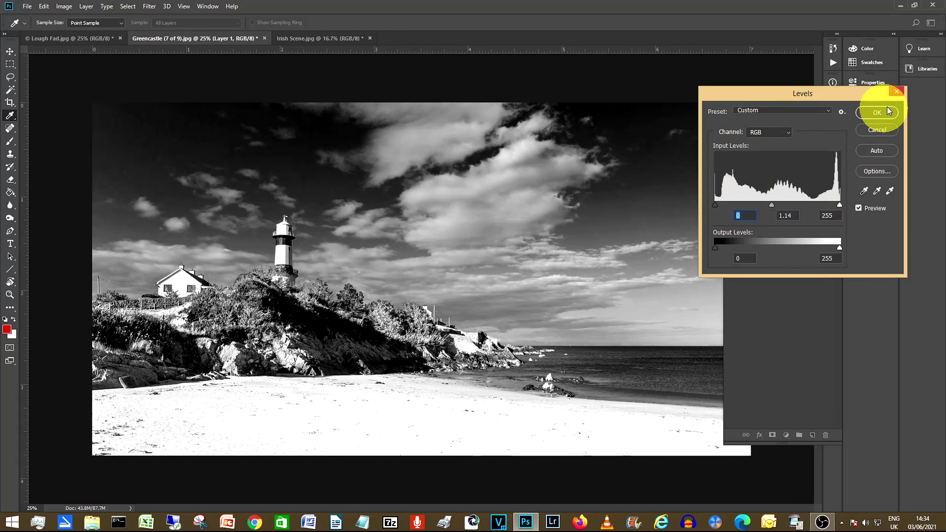
left_click(877, 112)
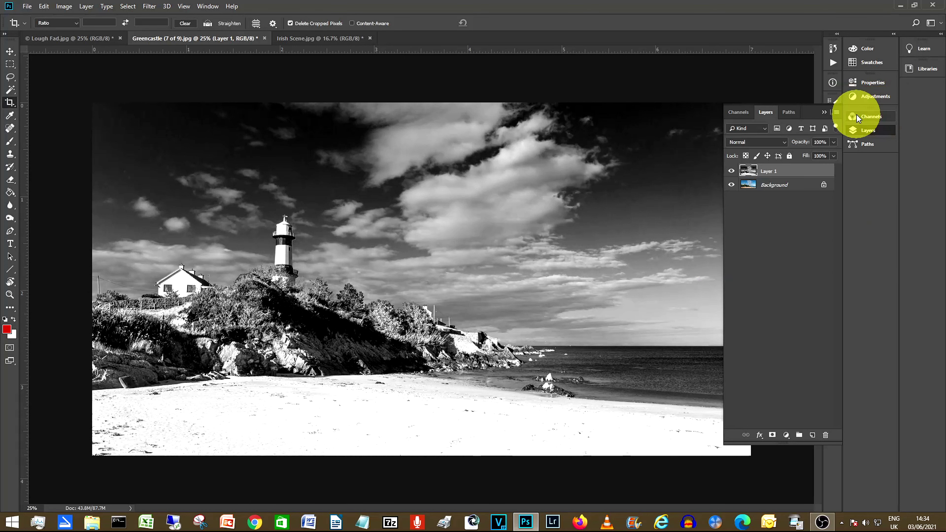
- Hide and reshow Layer 1 twice to compare the black-and-white lighthouse with the original colour photo
left_click(732, 173)
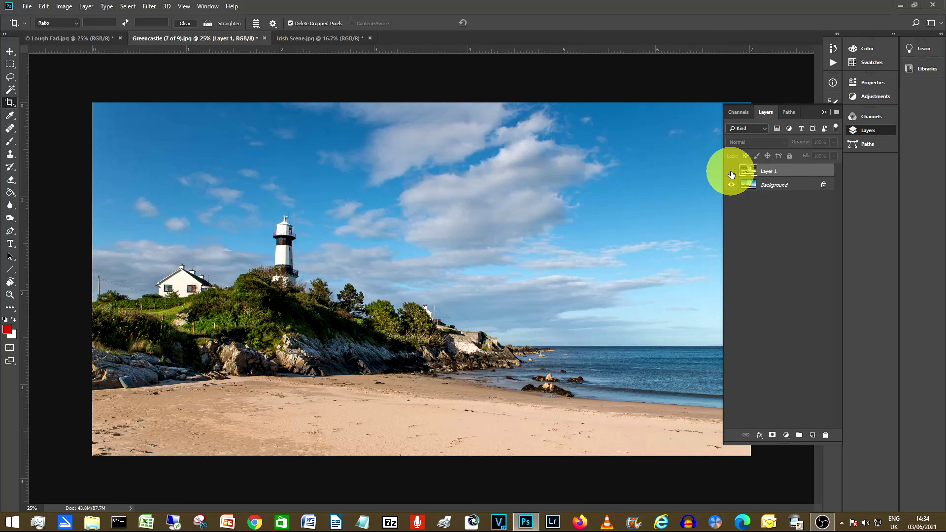
left_click(731, 172)
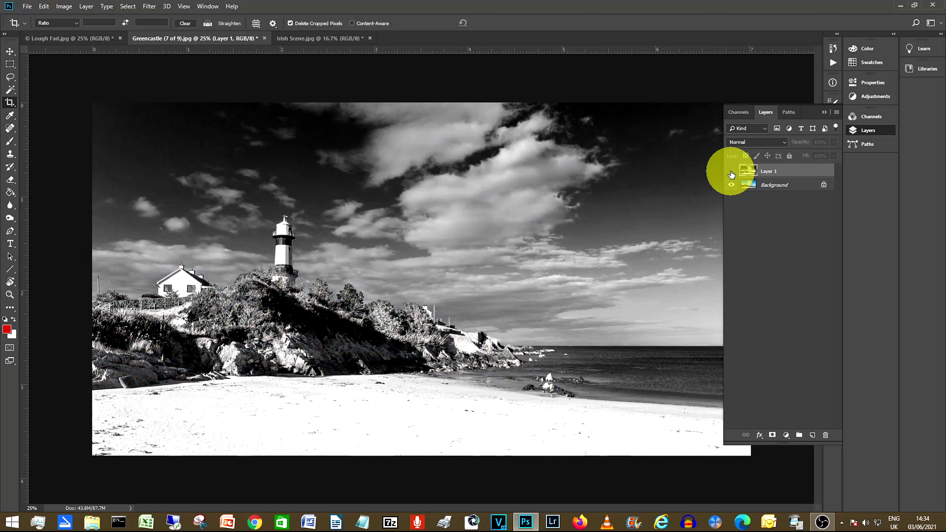
left_click(731, 173)
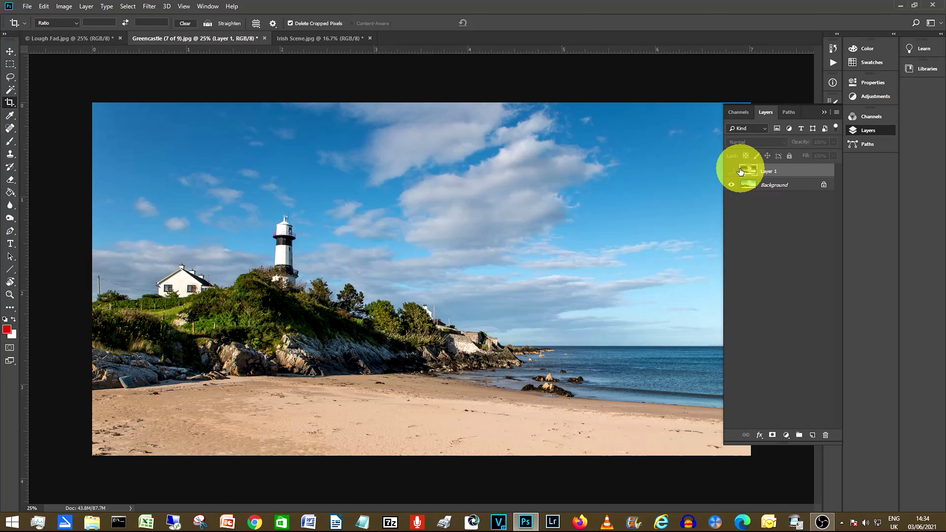
left_click(731, 173)
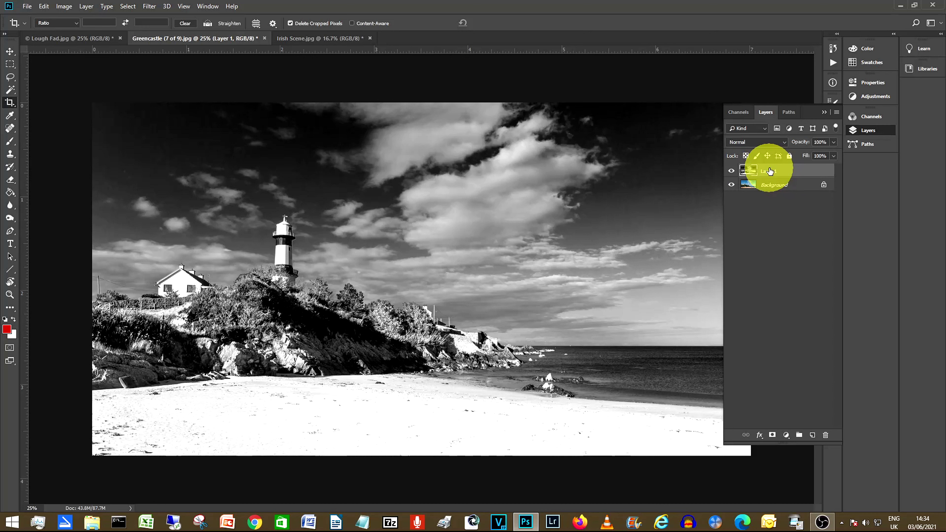
- Merge Layer 1 and the Background of the lighthouse photo into a single layer
left_click(770, 186, "shift")
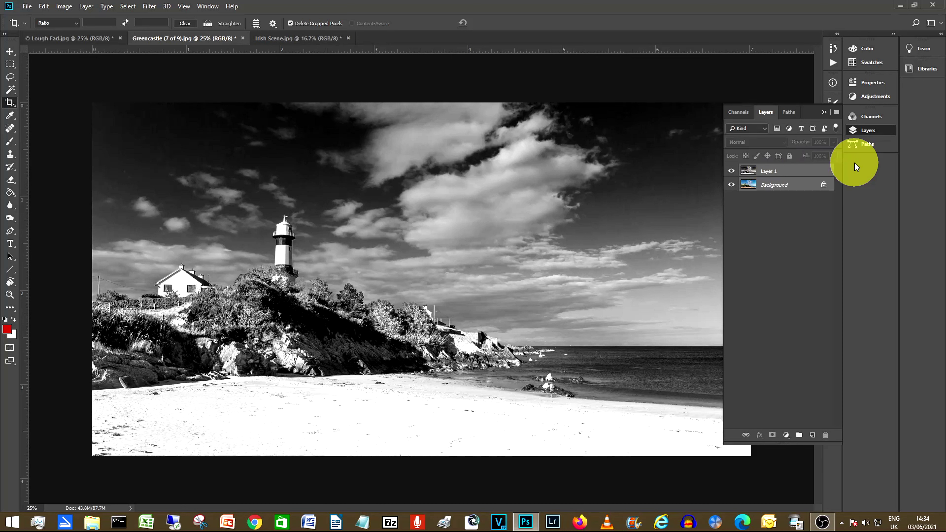
key("ctrl+e")
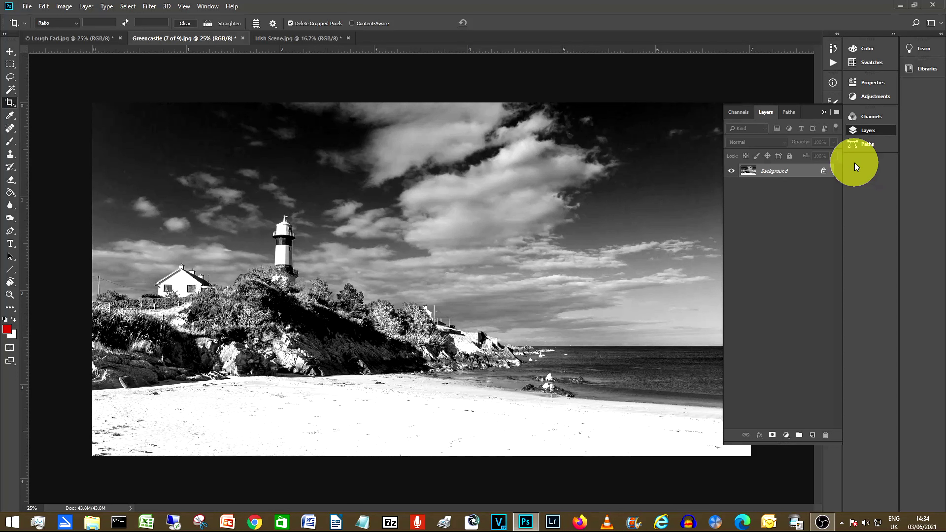
- Switch to Irish Scene.jpg and duplicate its Background layer as a working copy
left_click(281, 39)
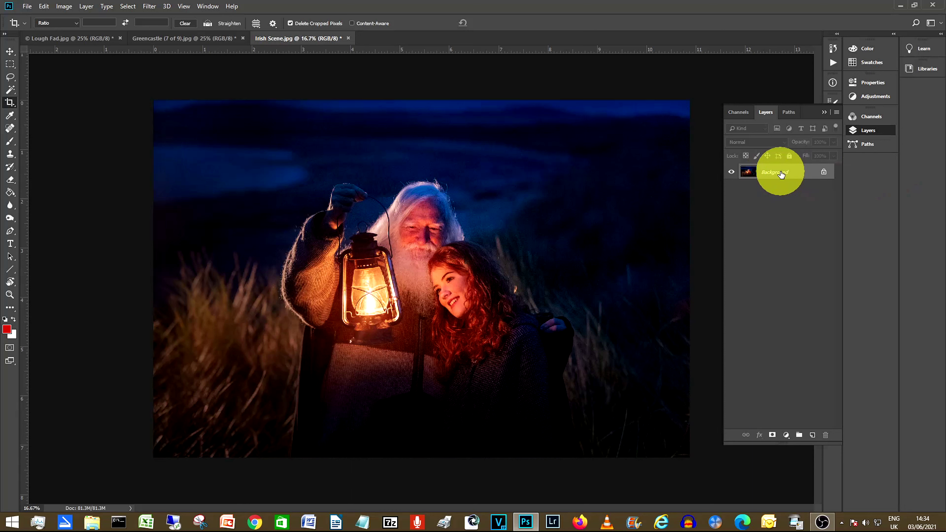
key("ctrl+j")
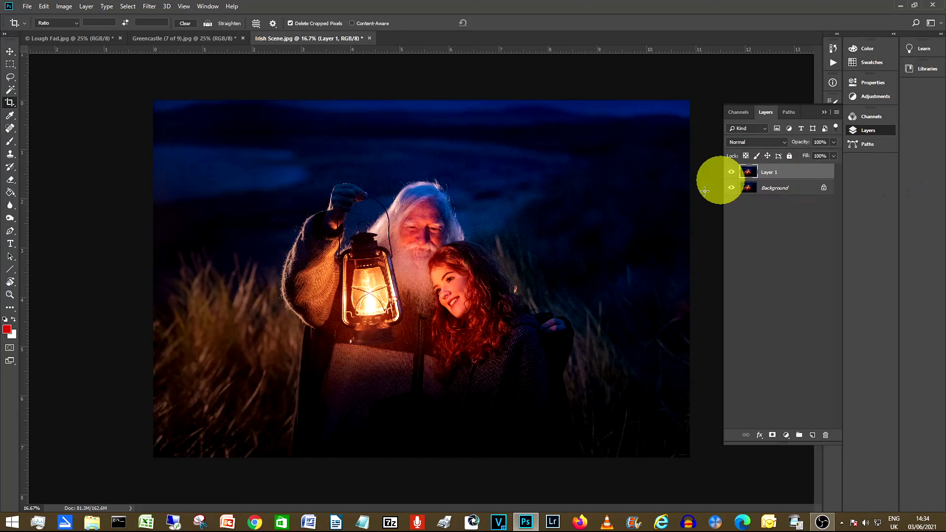
- Start a Black & White conversion of Layer 1 and set the reds to 77% and the yellows to 74%
left_click(71, 6)
mouse_move(75, 35)
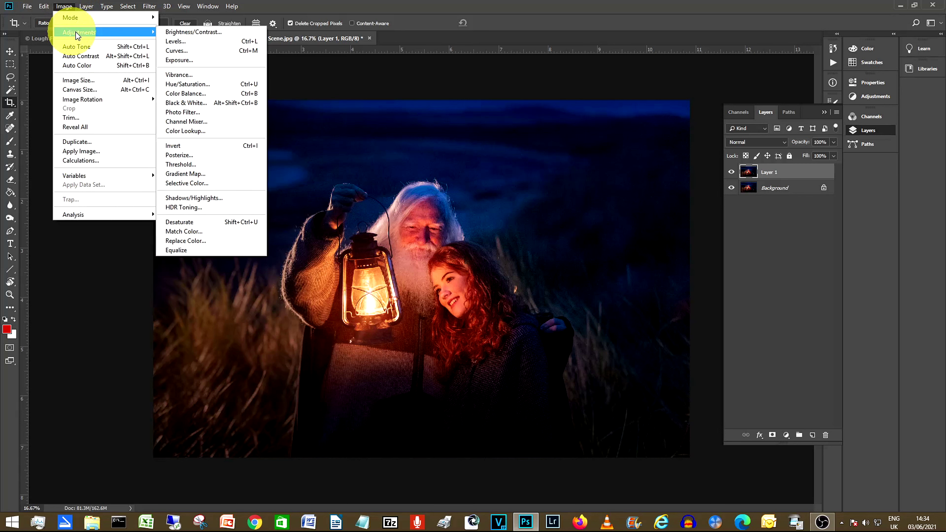
left_click(206, 102)
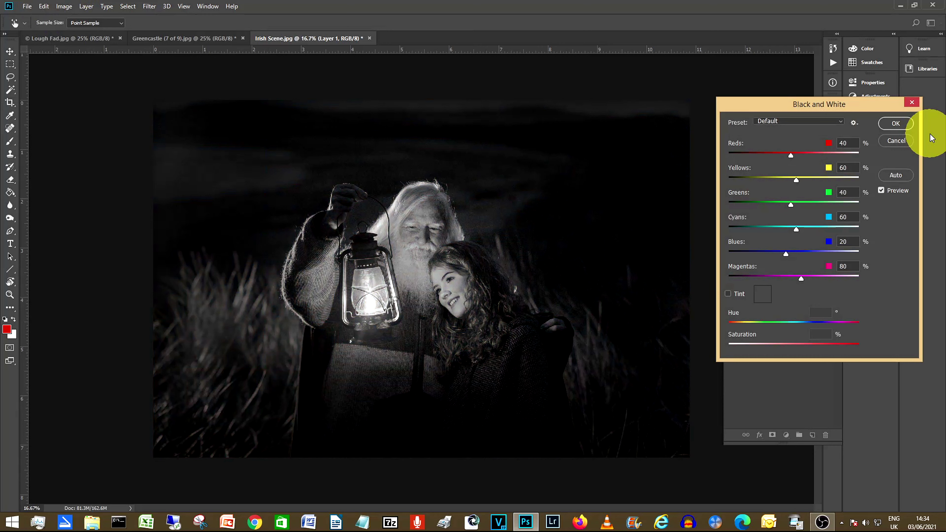
mouse_move(791, 155)
left_mouse_down()
mouse_move(754, 154)
mouse_move(810, 154)
mouse_move(799, 150)
left_mouse_up()
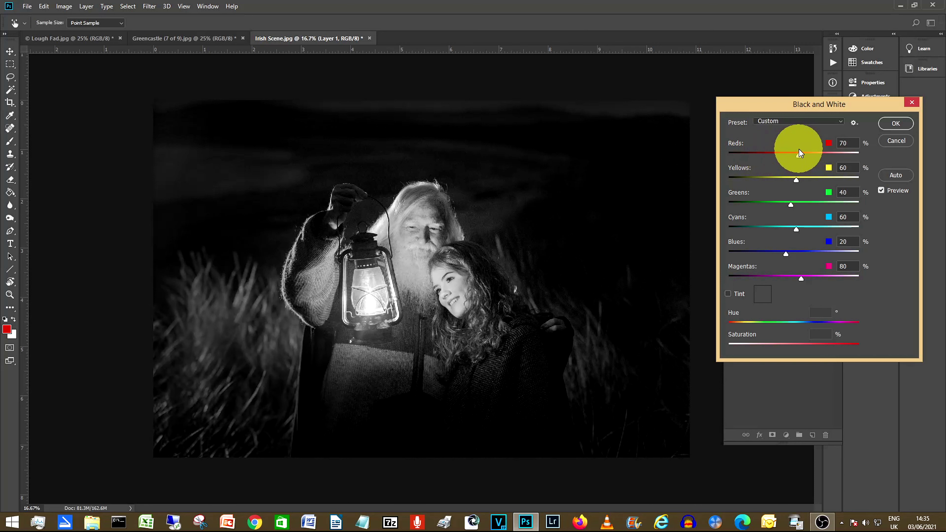
left_click_drag(799, 149, 799, 149)
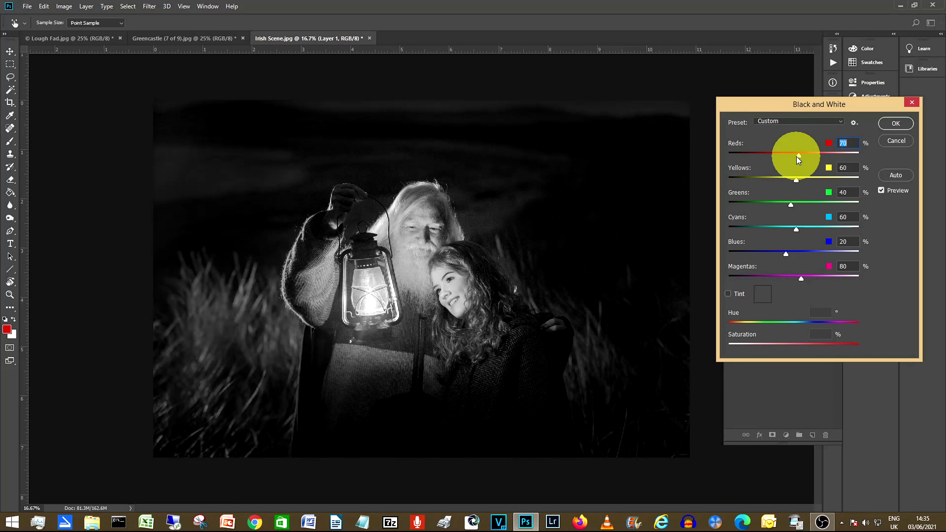
mouse_move(801, 157)
left_mouse_down()
mouse_move(833, 152)
mouse_move(805, 149)
left_mouse_up()
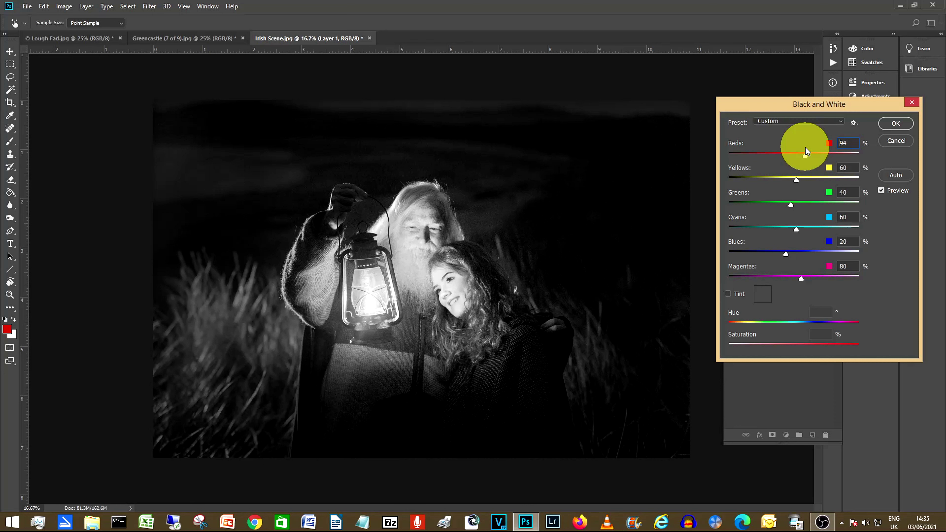
left_click_drag(805, 148, 800, 171)
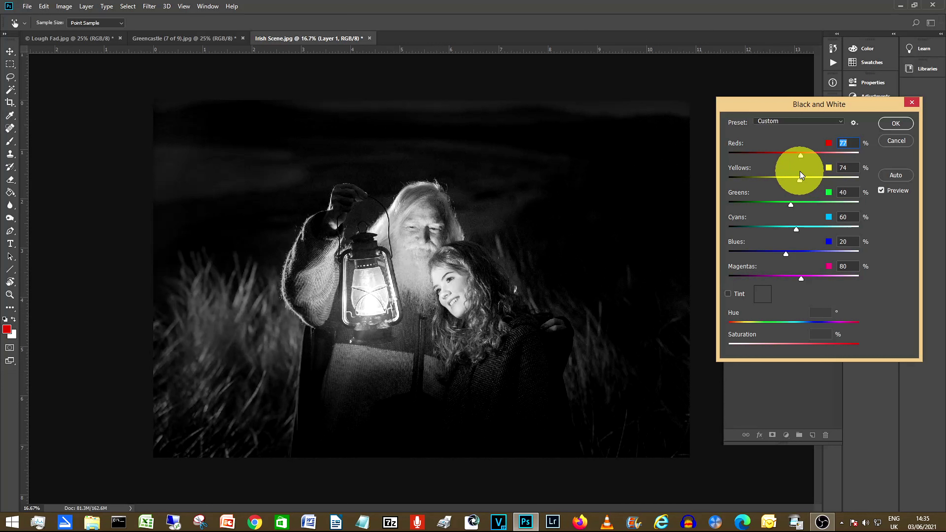
left_click(800, 172)
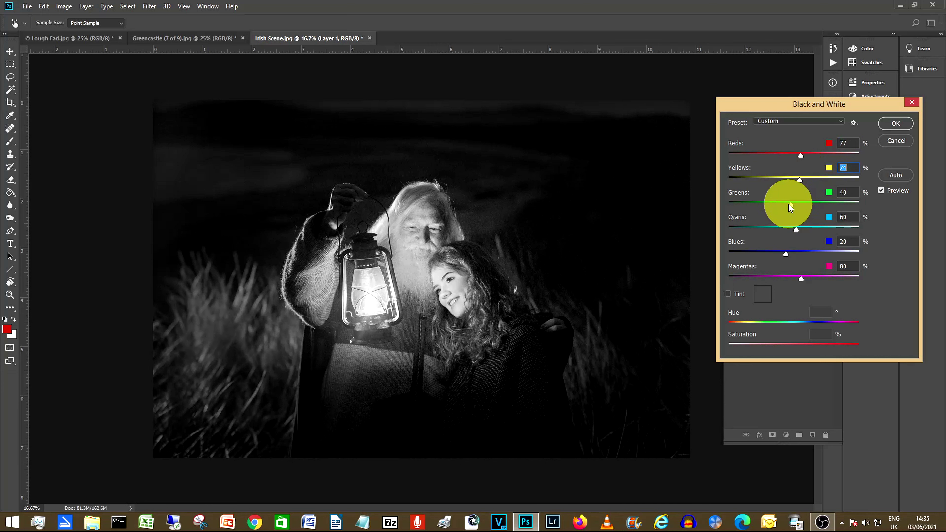
- Set the greens to 60% and cyans to 57%, raise the blues to lighten the background, adjust the magentas, and apply the Black & White conversion
left_click_drag(796, 205, 810, 225)
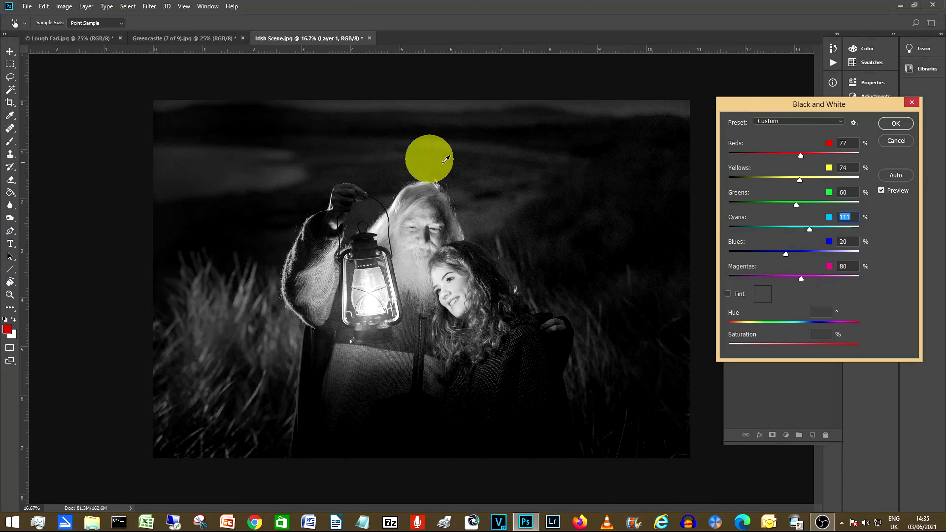
left_click_drag(810, 231, 795, 225)
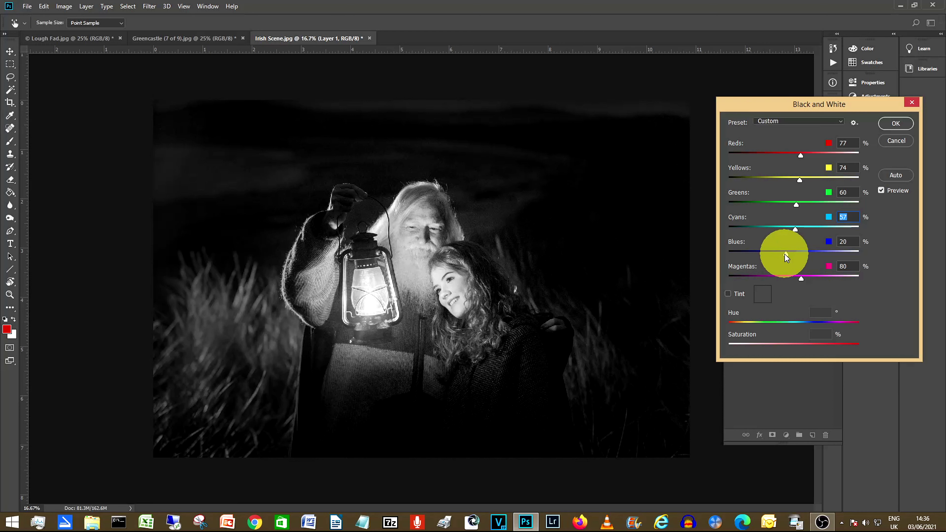
left_click_drag(785, 254, 837, 275)
left_click_drag(837, 275, 801, 271)
left_click(902, 126)
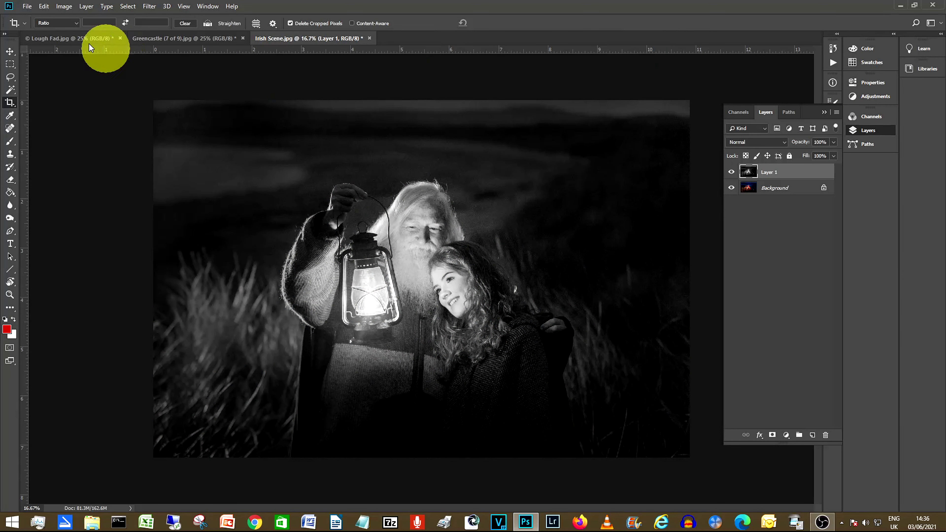
- Apply a Brightness/Contrast adjustment to Layer 1 with contrast 26, leaving brightness at 0
left_click(71, 5)
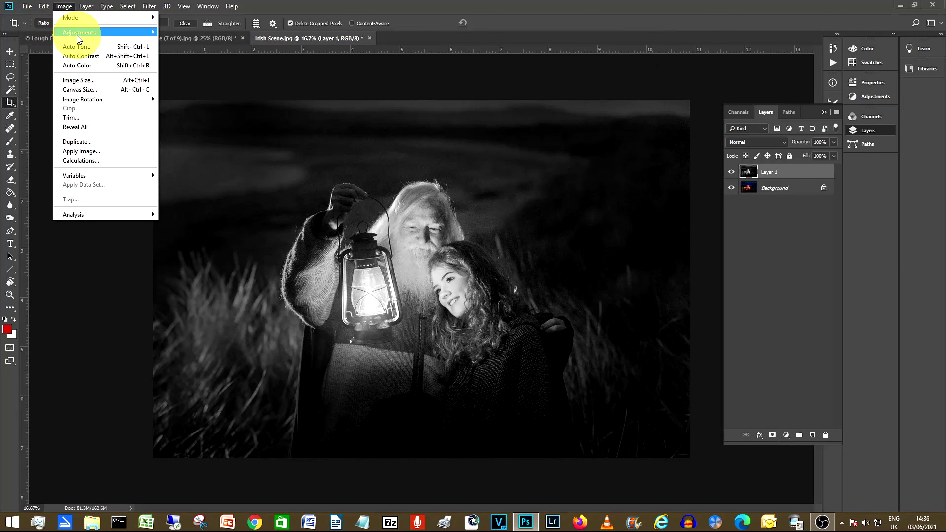
mouse_move(75, 32)
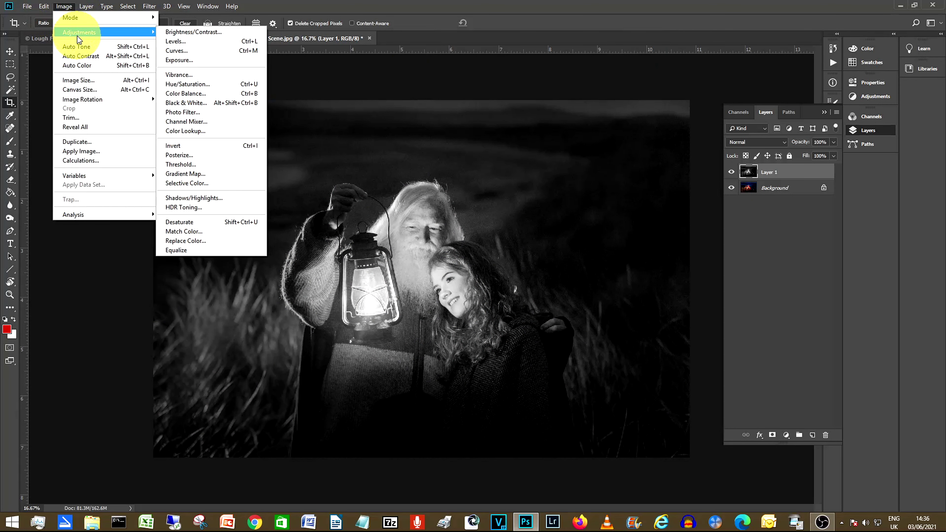
left_click(184, 32)
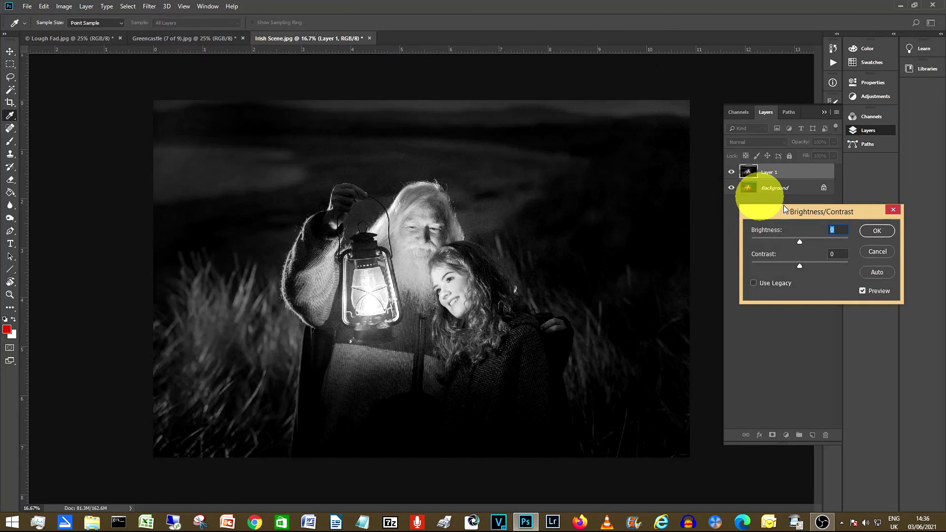
mouse_move(802, 265)
left_mouse_down()
mouse_move(823, 265)
mouse_move(812, 265)
left_mouse_up()
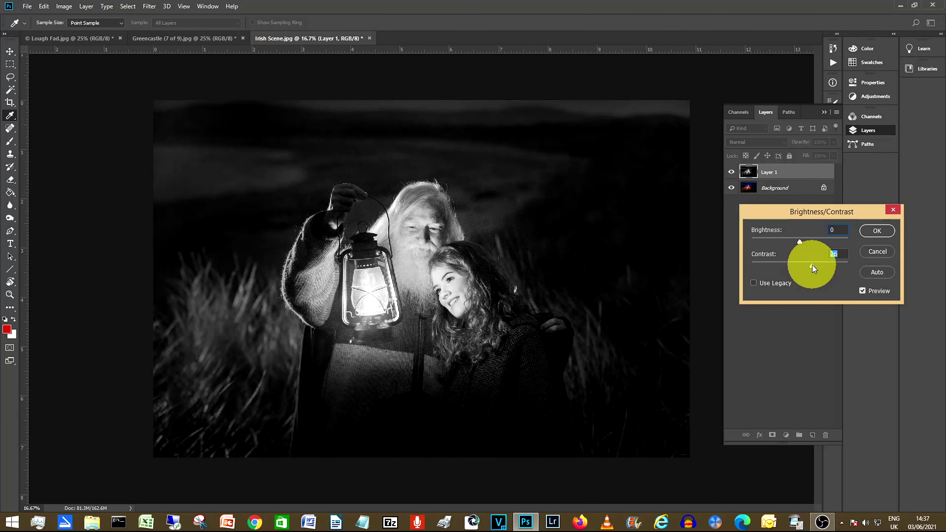
left_click(877, 231)
key("c")
- Apply a Levels adjustment to Layer 1 with black input 6 and white input 243, and brighten the midtones slightly
left_click(63, 6)
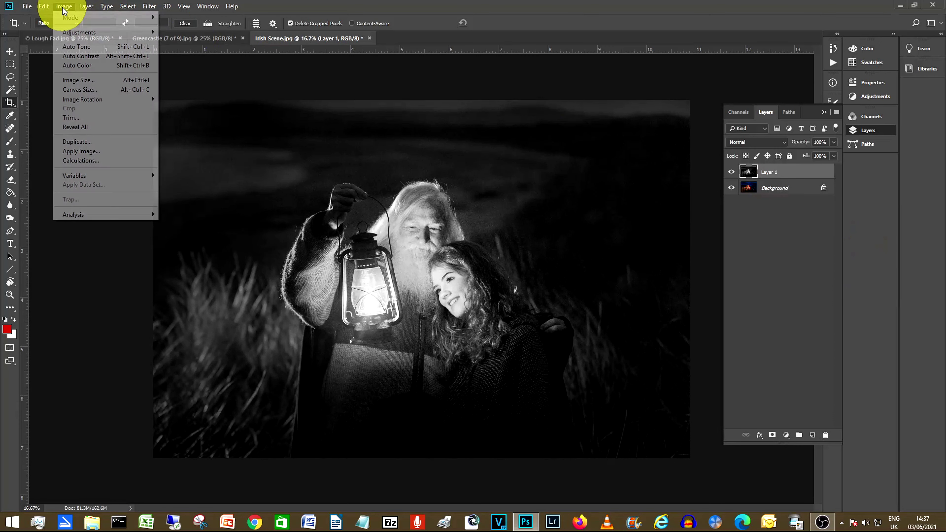
mouse_move(80, 32)
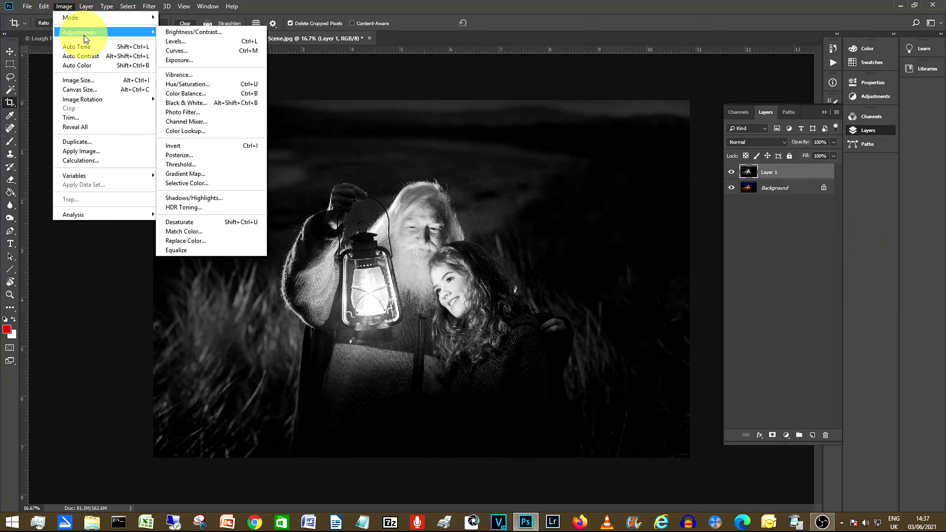
left_click(177, 44)
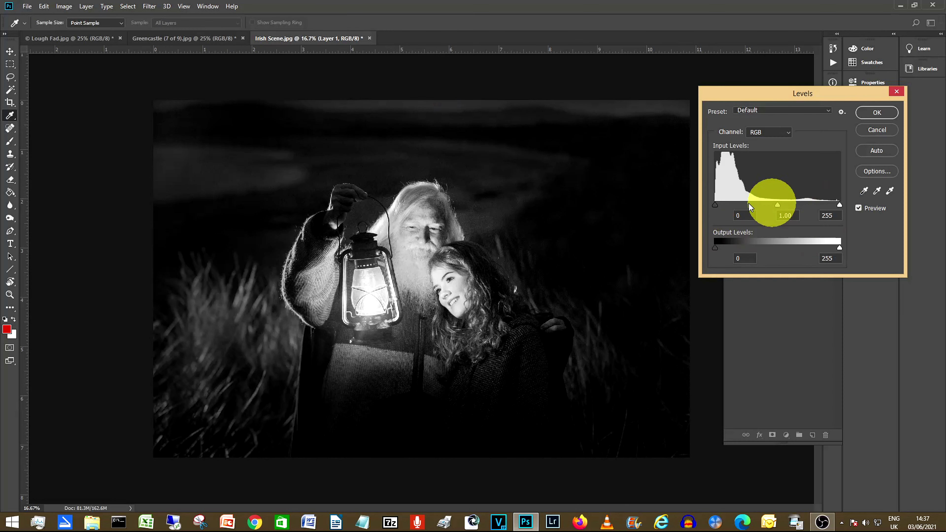
left_click_drag(717, 204, 709, 203)
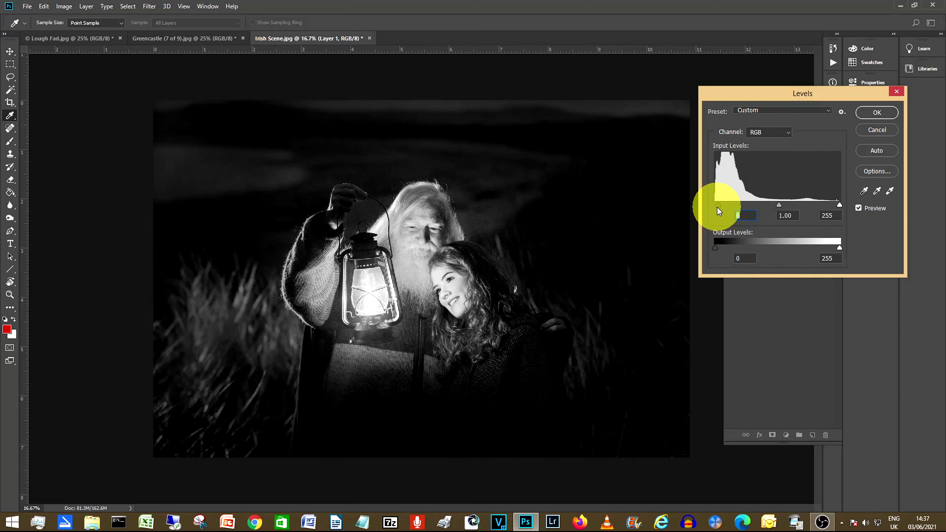
mouse_move(839, 206)
left_mouse_down()
mouse_move(816, 202)
mouse_move(857, 203)
mouse_move(833, 208)
left_mouse_up()
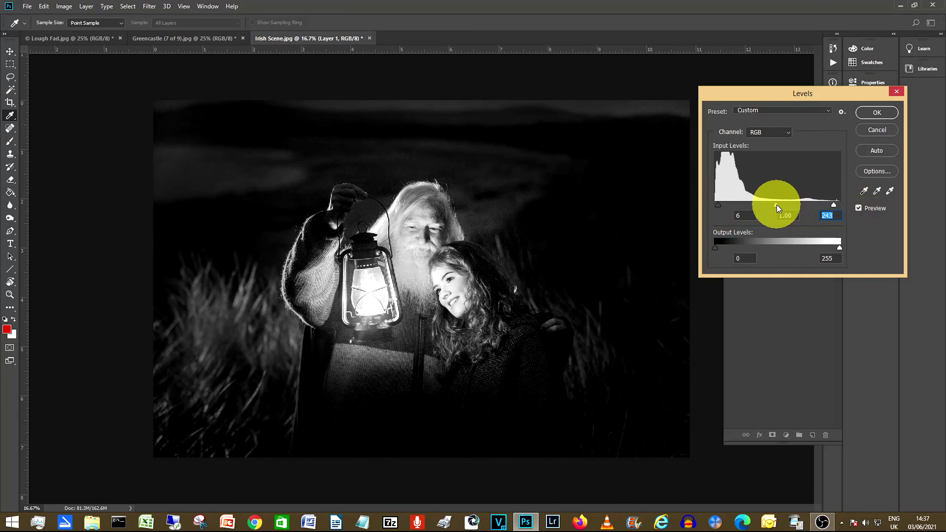
mouse_move(777, 205)
left_mouse_down()
mouse_move(768, 203)
mouse_move(798, 204)
mouse_move(776, 210)
left_mouse_up()
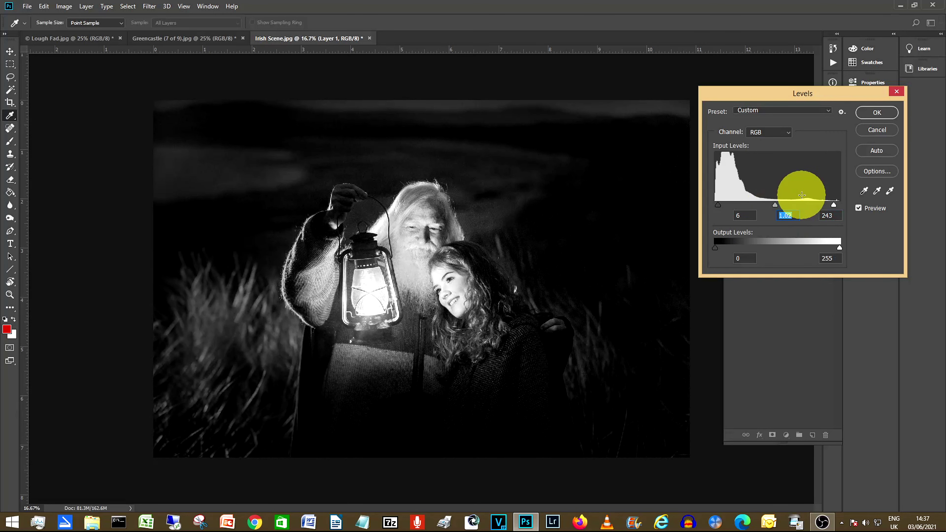
left_click(891, 115)
key("c")
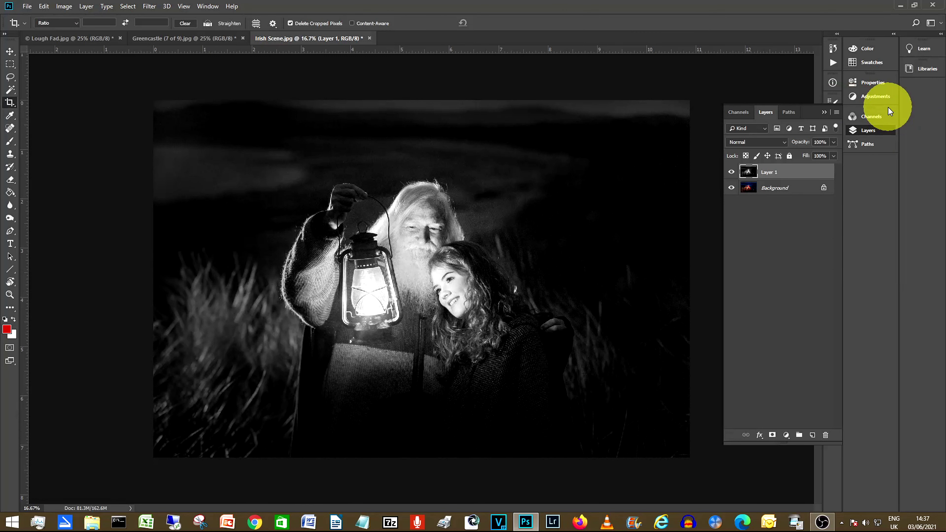
- Hide and reshow Layer 1 three times to compare the black-and-white lantern portrait with the original colour photo
left_click(733, 172)
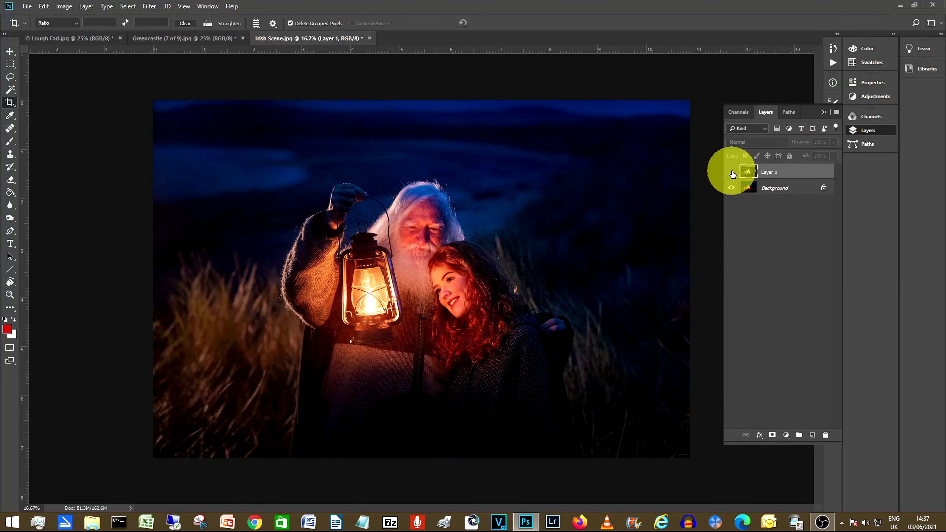
left_click(732, 173)
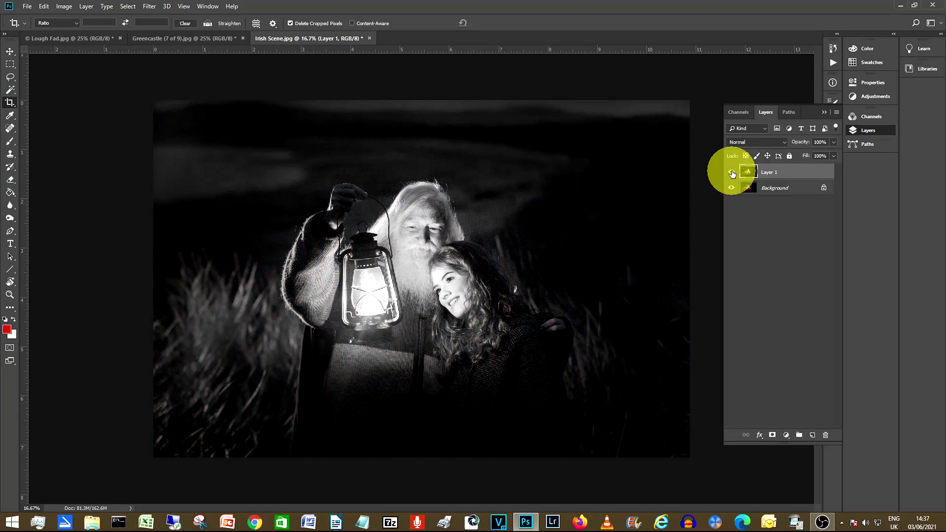
left_click(731, 172)
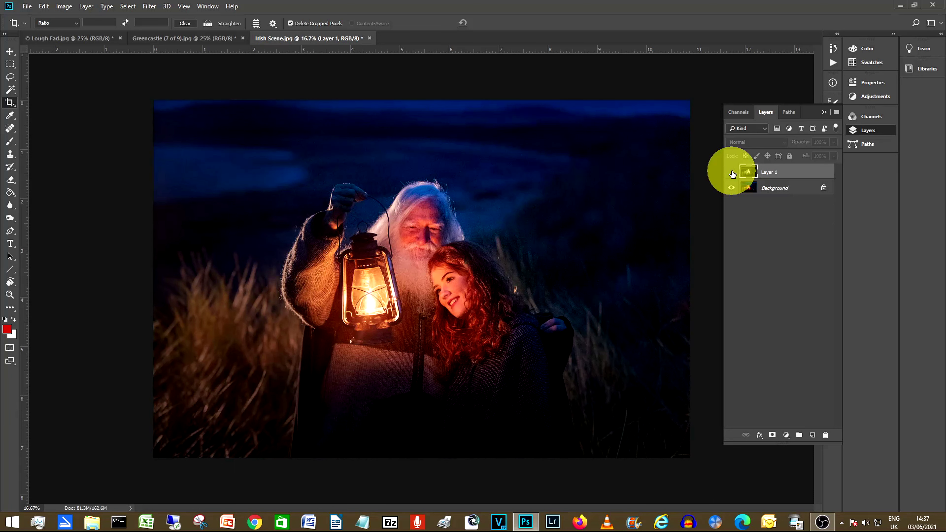
left_click(732, 172)
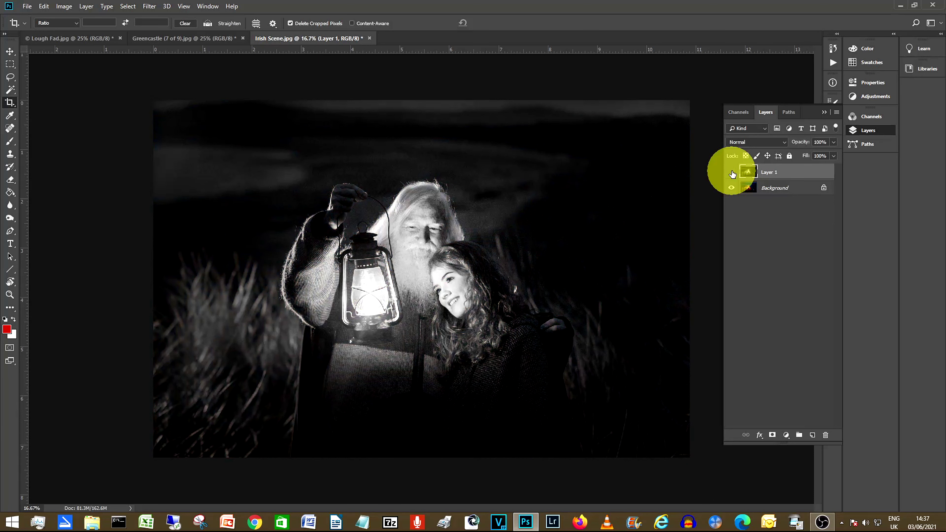
left_click(732, 172)
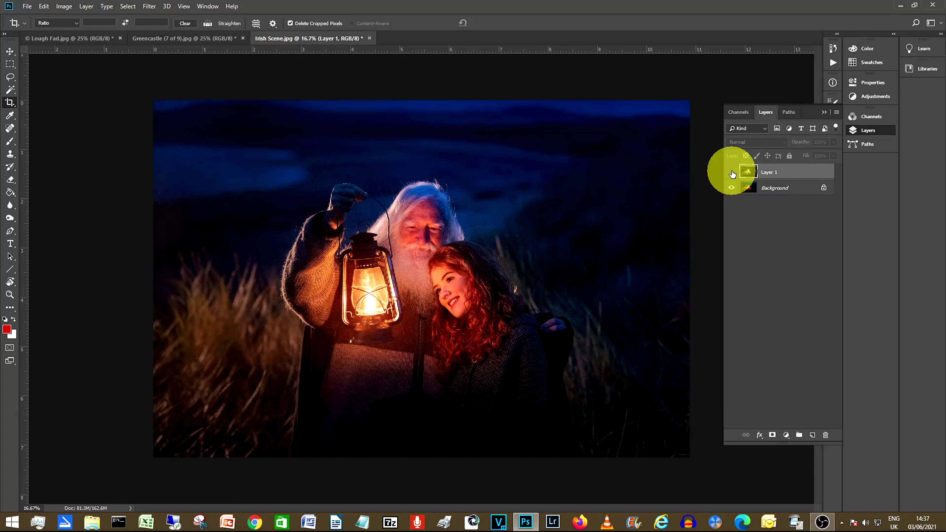
left_click(731, 172)
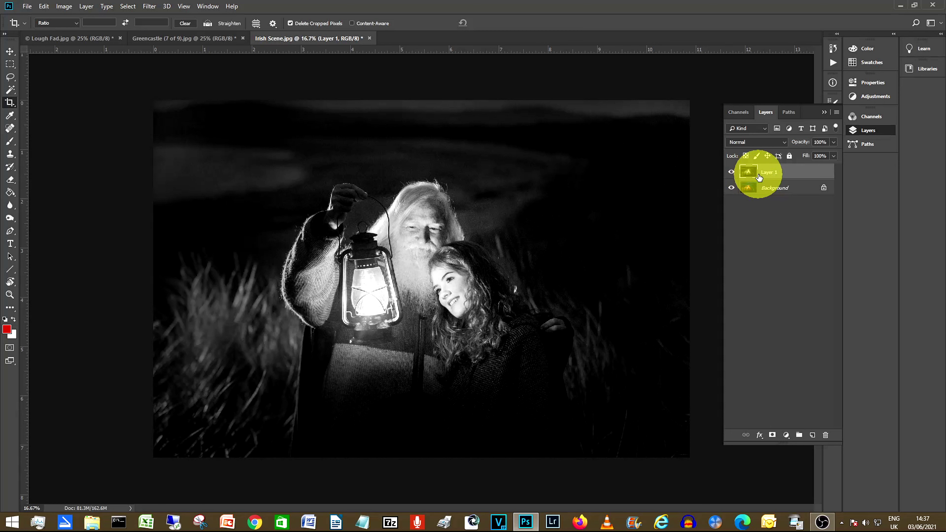
- Merge Layer 1 and the Background of the lantern portrait into a single layer
left_click(782, 189, "shift")
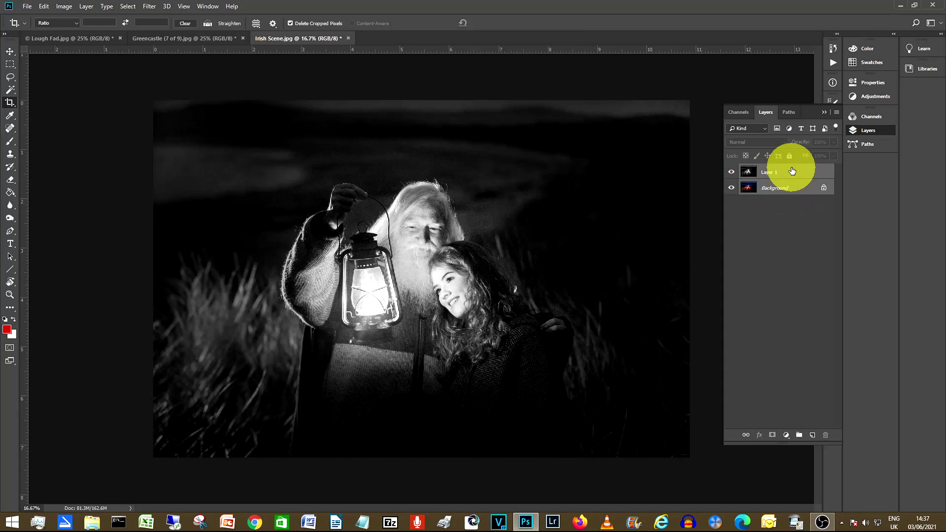
key("ctrl+e")
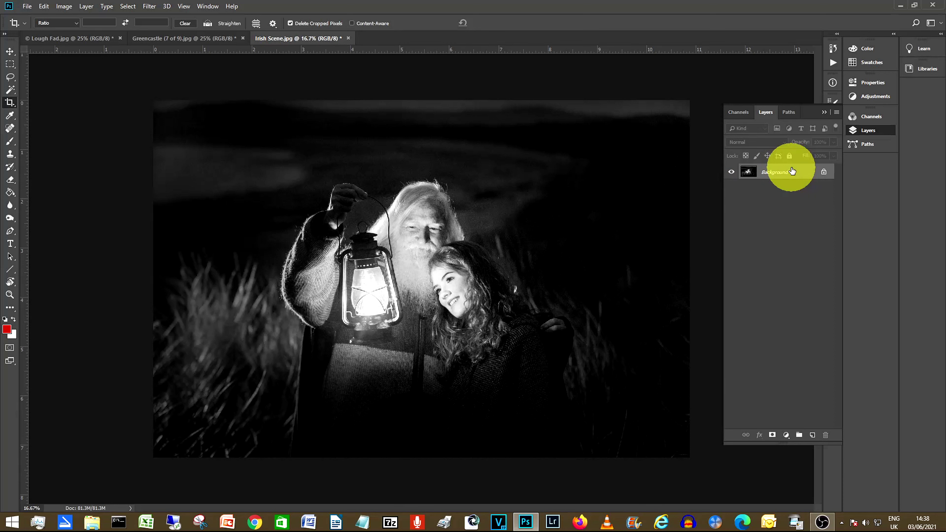